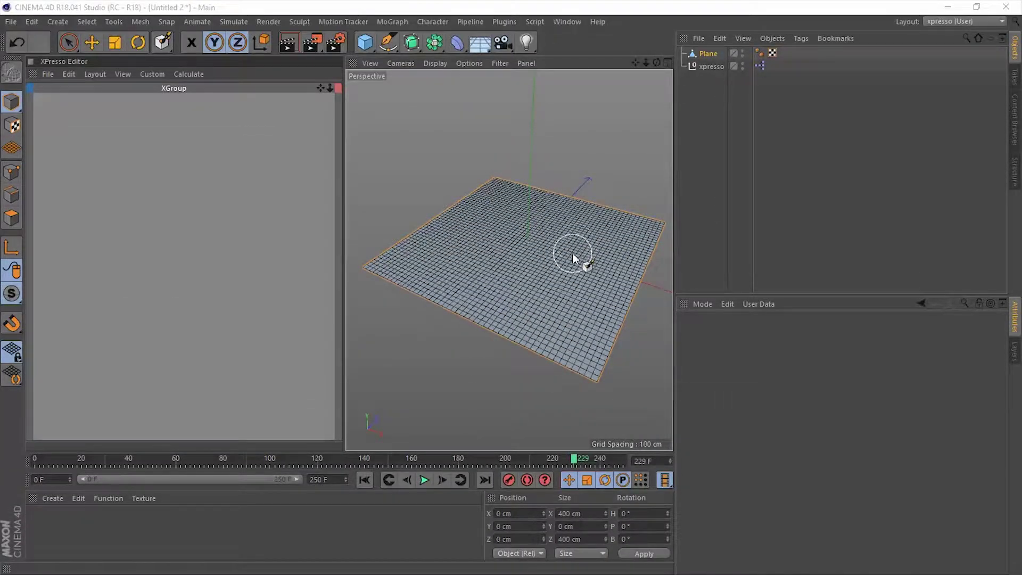
Add a Vertex Color tag to the plane.
click(800, 39)
mouse_move(833, 58)
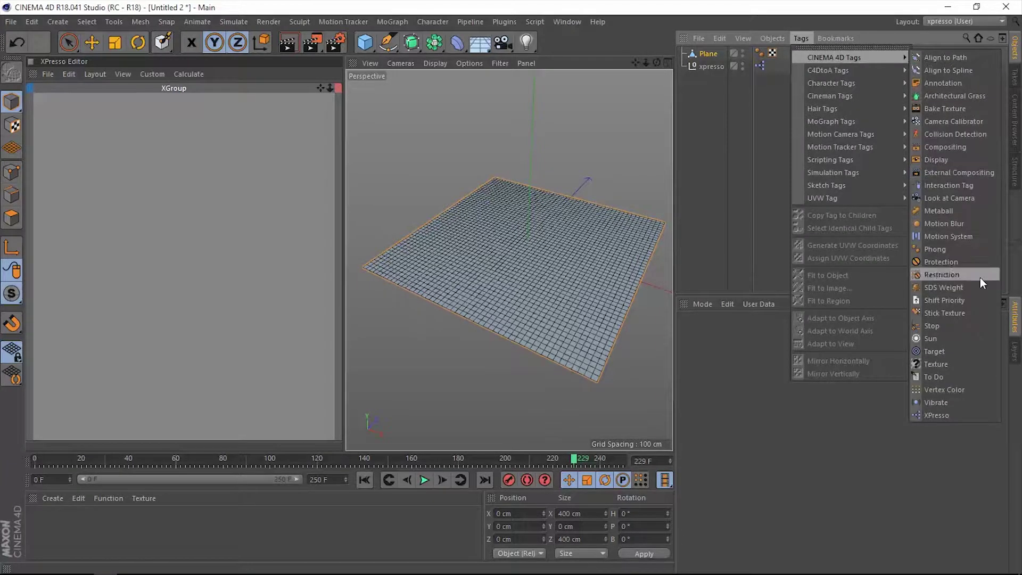
click(945, 390)
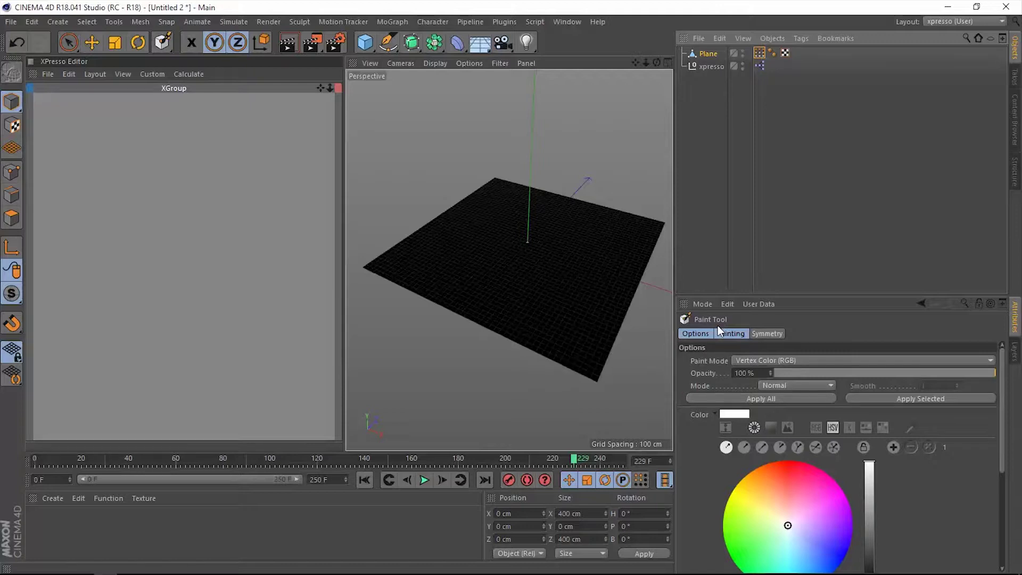
Paint the entire plane magenta with the Paint Tool in Vertex Color (RGB) mode at 100% opacity.
click(432, 22)
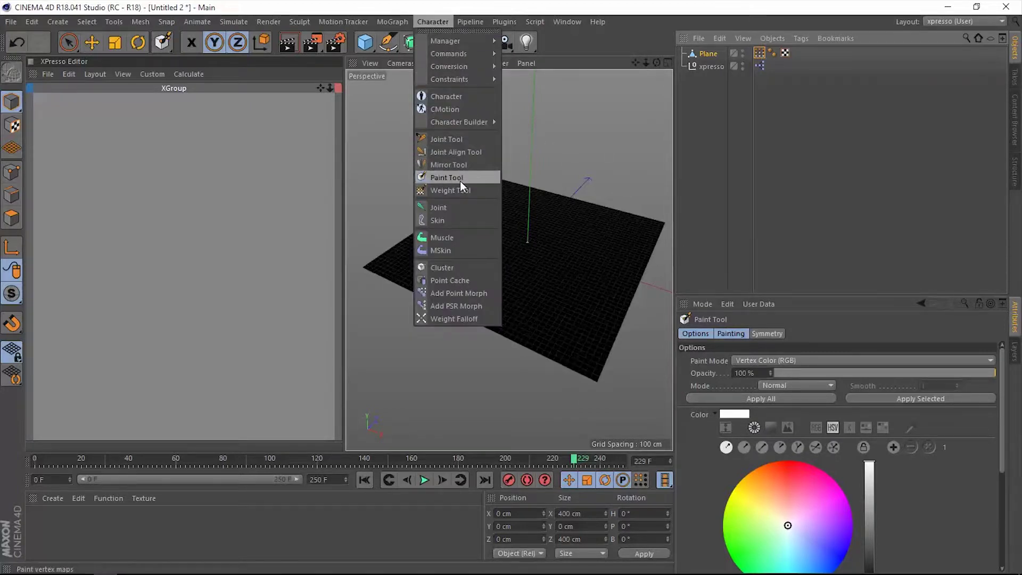
click(690, 159)
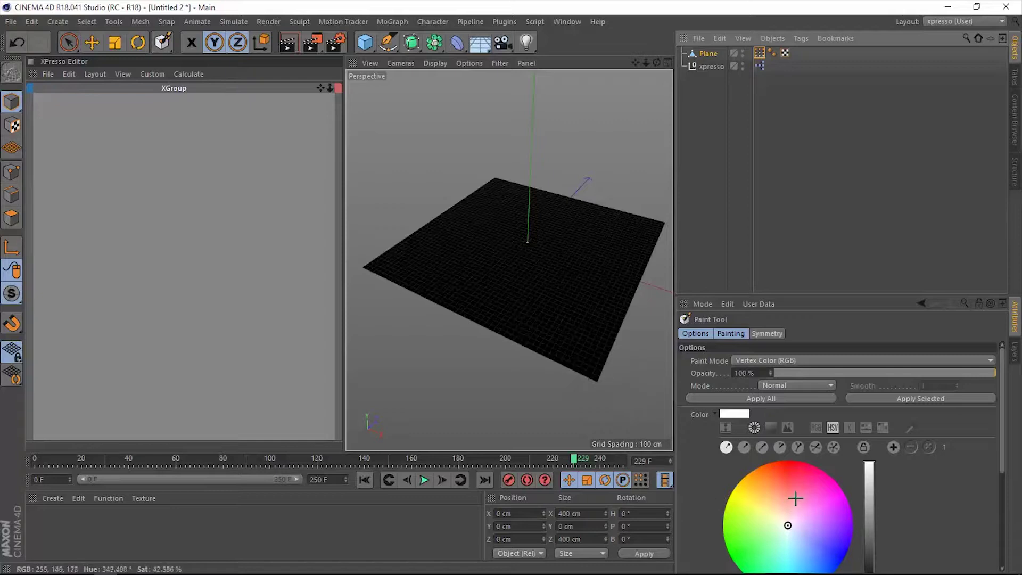
drag(795, 498, 827, 485)
mouse_move(594, 371)
mouse_down()
mouse_move(612, 301)
mouse_move(608, 317)
mouse_move(600, 256)
mouse_move(545, 340)
mouse_move(509, 298)
mouse_move(551, 246)
mouse_move(561, 276)
mouse_move(554, 252)
mouse_move(510, 209)
mouse_move(551, 201)
mouse_move(532, 182)
mouse_move(400, 240)
mouse_move(393, 298)
mouse_move(450, 326)
mouse_up()
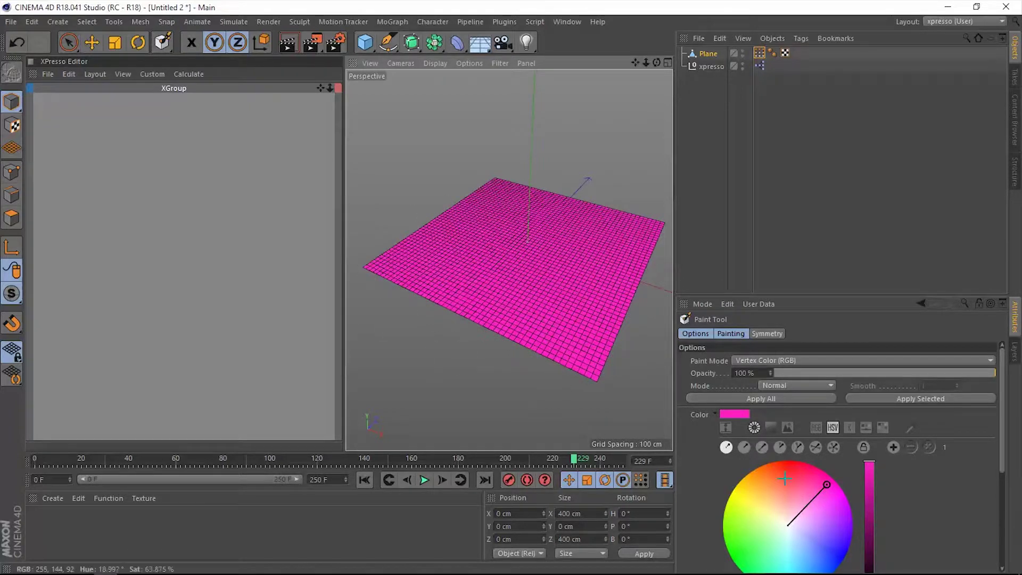
Paint a yellow patch over the plane's middle, and brush over the patch and the front corner in Subtract mode.
click(751, 488)
mouse_move(552, 271)
mouse_down()
mouse_move(518, 302)
mouse_move(534, 300)
mouse_move(479, 251)
mouse_move(476, 234)
mouse_move(458, 261)
mouse_up()
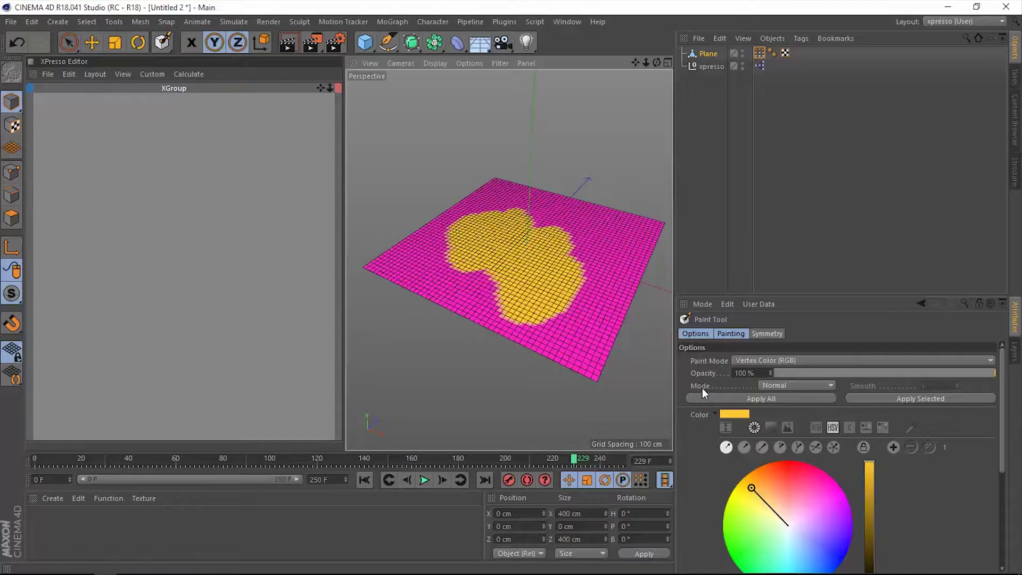
click(808, 388)
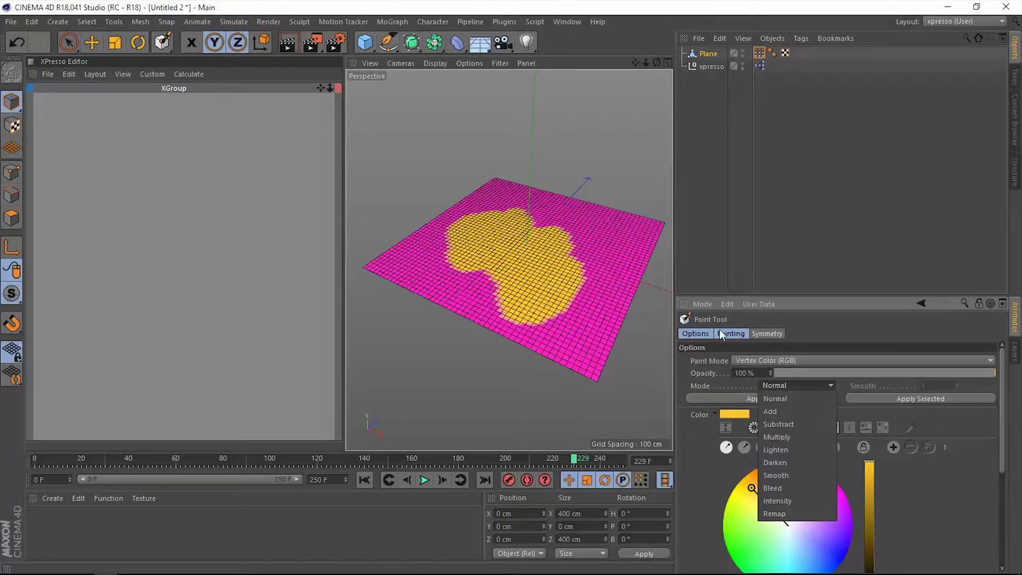
click(797, 425)
mouse_move(585, 266)
mouse_down()
mouse_move(532, 318)
mouse_move(551, 309)
mouse_move(576, 257)
mouse_up()
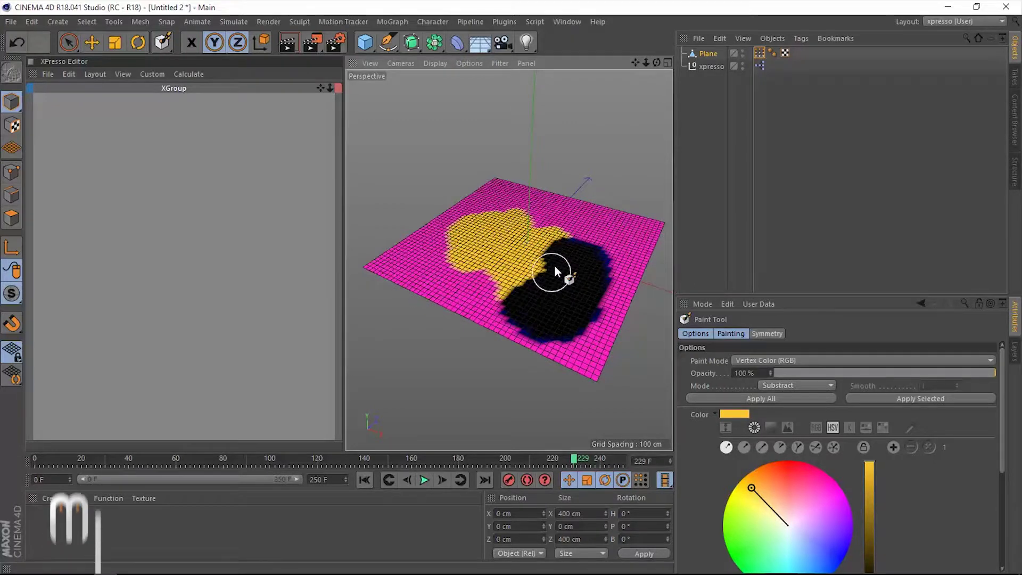
mouse_move(506, 288)
mouse_down()
mouse_move(560, 238)
mouse_move(503, 248)
mouse_move(493, 232)
mouse_move(461, 255)
mouse_up()
click(824, 483)
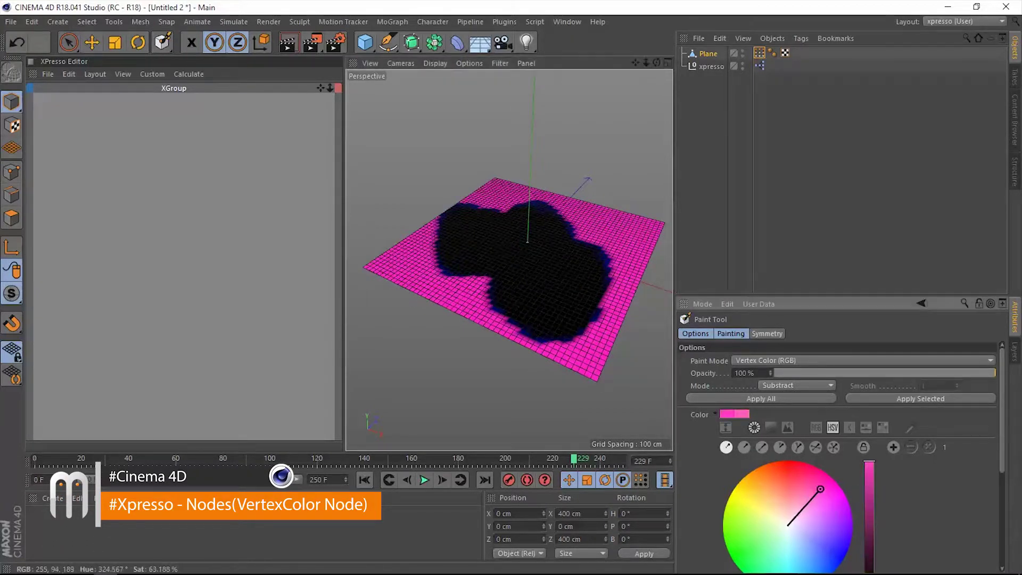
mouse_move(599, 373)
mouse_down()
mouse_move(628, 355)
mouse_move(562, 365)
mouse_up()
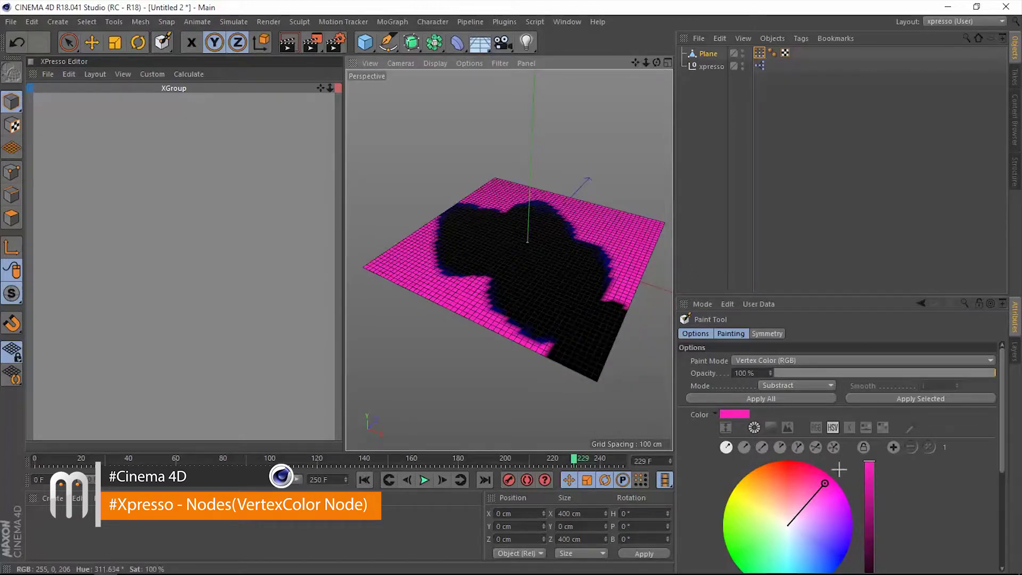
Return the Paint Tool to Normal mode and repaint the whole plane magenta.
click(793, 389)
click(781, 399)
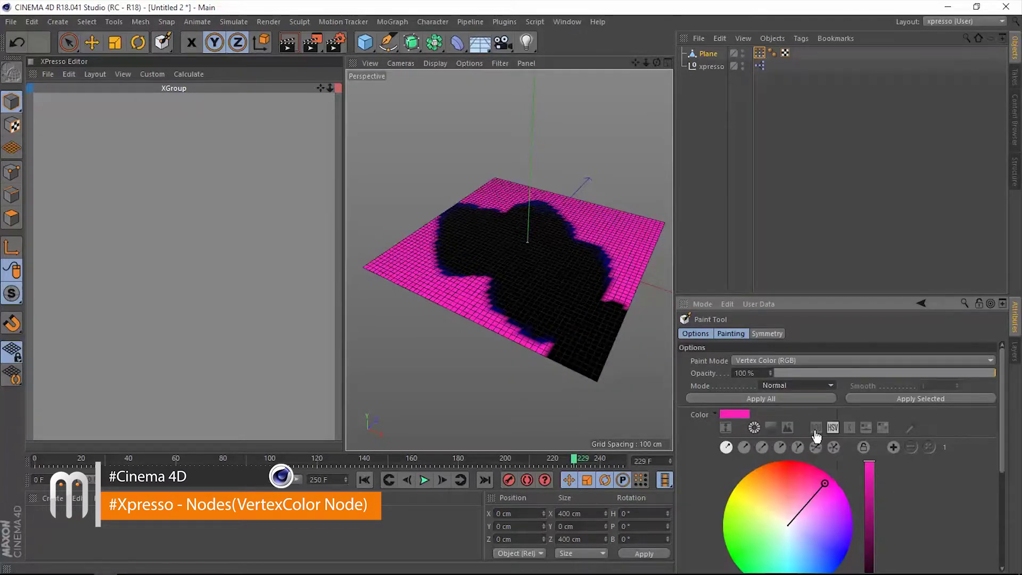
mouse_move(565, 274)
mouse_down()
mouse_move(523, 346)
mouse_move(563, 369)
mouse_move(642, 285)
mouse_move(624, 237)
mouse_move(644, 206)
mouse_move(514, 302)
mouse_move(505, 265)
mouse_move(566, 210)
mouse_move(502, 239)
mouse_move(535, 193)
mouse_move(503, 180)
mouse_move(381, 279)
mouse_move(432, 297)
mouse_move(512, 300)
mouse_move(499, 326)
mouse_up()
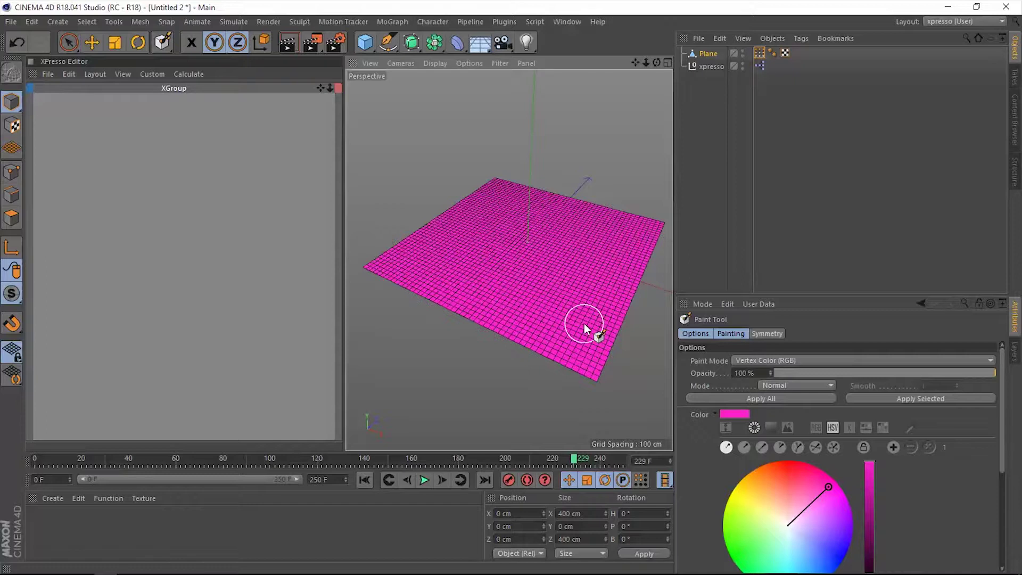
Create a Vertex Color node from the general XPresso nodes and place it near the middle of the XGroup.
right_click(148, 183)
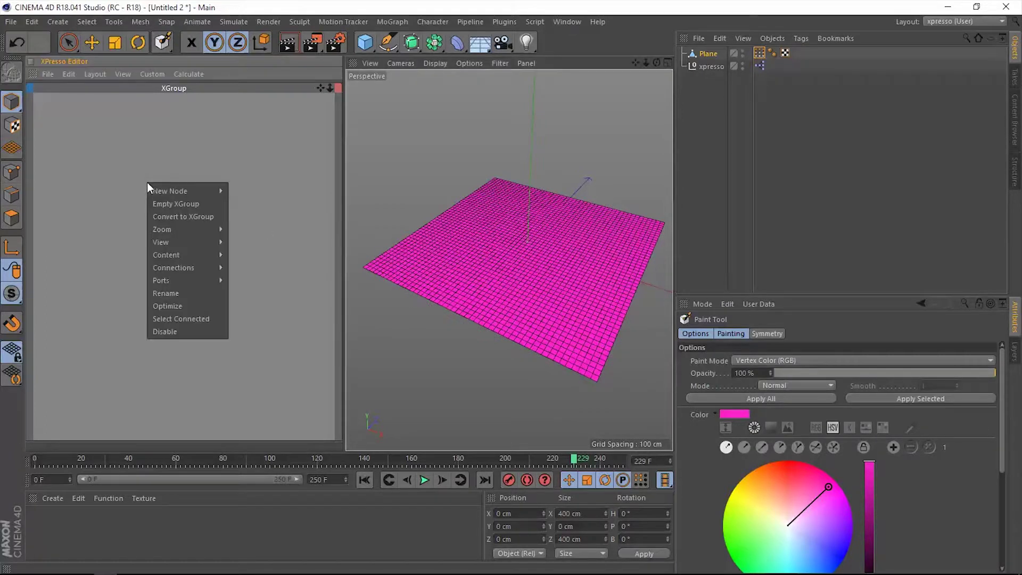
mouse_move(170, 190)
mouse_move(319, 191)
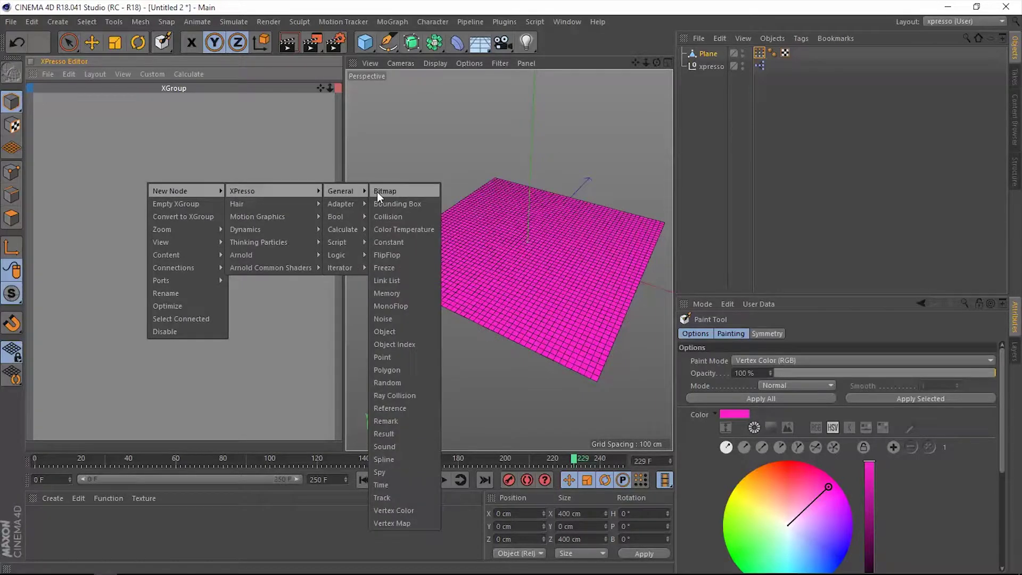
click(411, 510)
drag(150, 172, 179, 207)
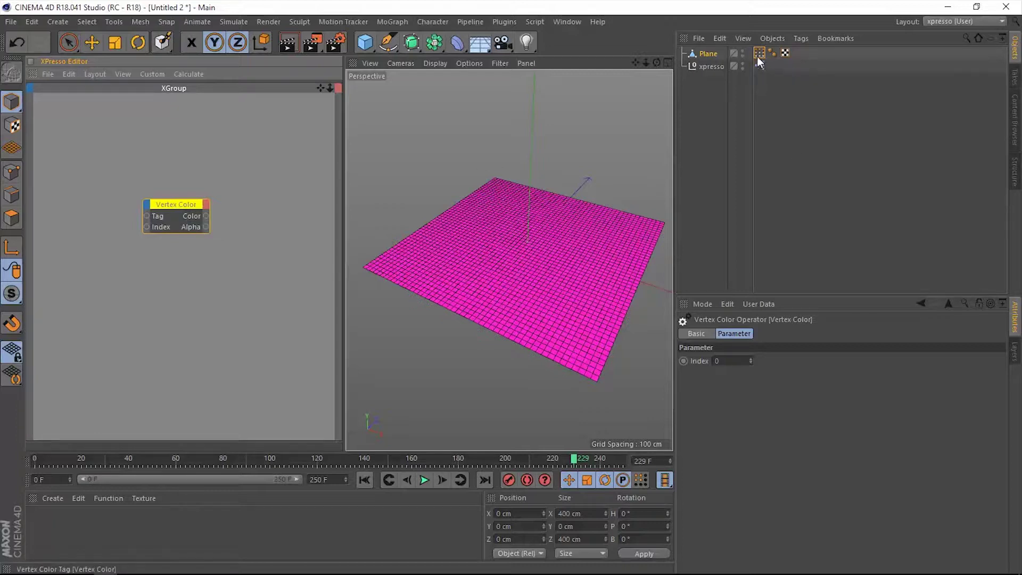
Bring the plane's Vertex Color tag into the XGroup, give it an Object output, and connect that to the Vertex Color node's Tag input.
drag(759, 55, 82, 213)
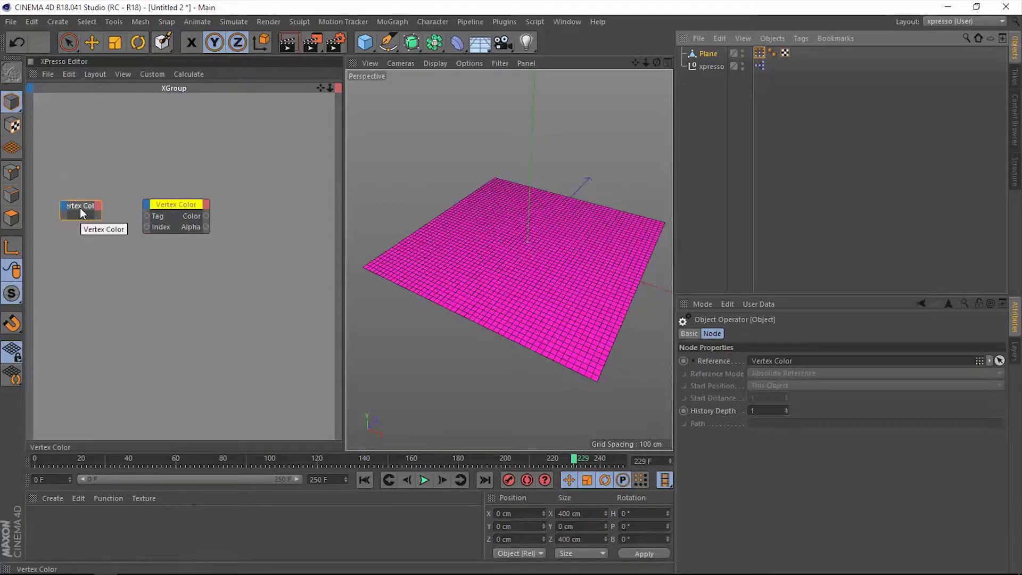
click(79, 207)
click(114, 206)
click(123, 229)
click(109, 212)
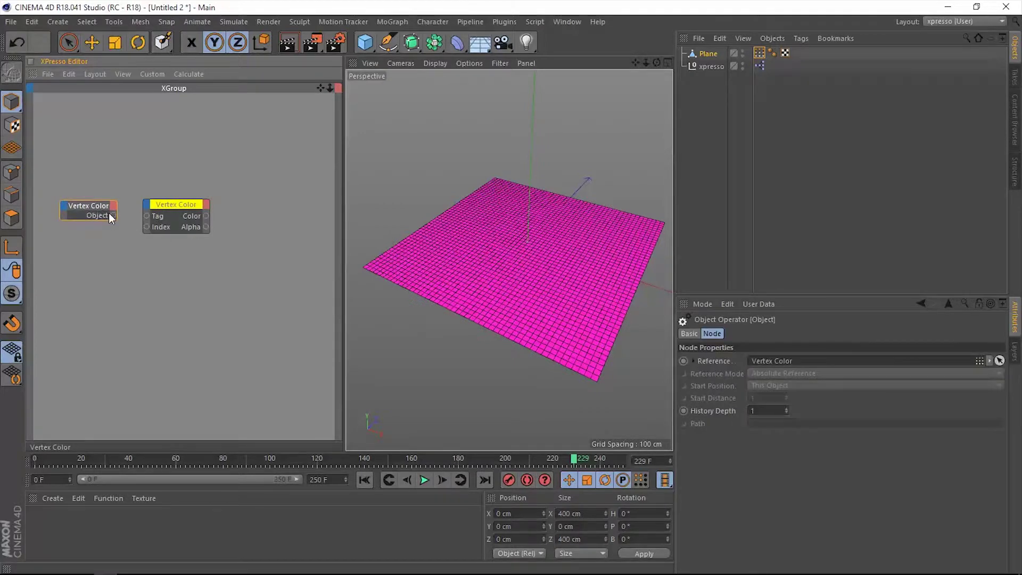
drag(151, 223, 143, 216)
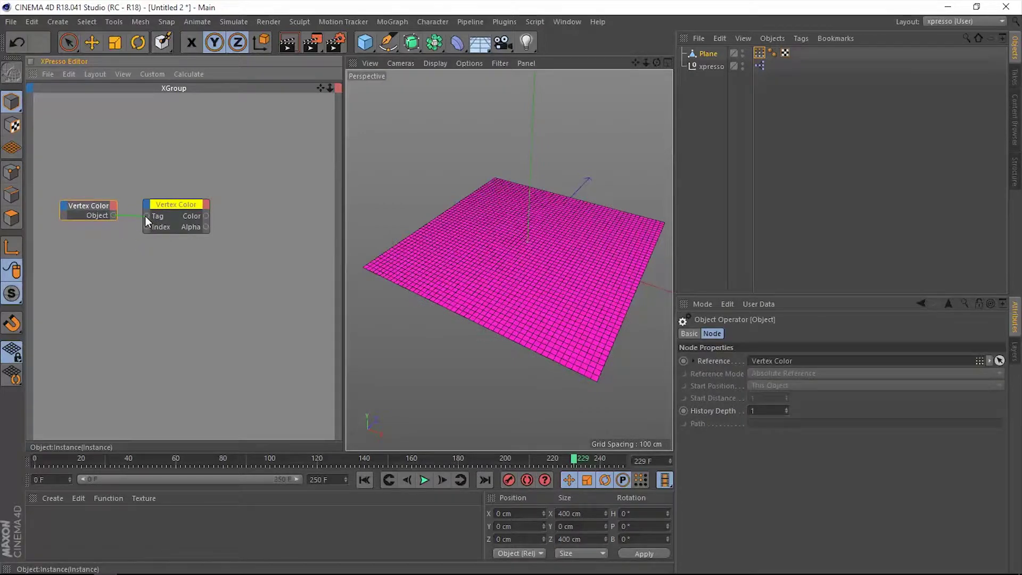
Examine the plane's point index list in the Structure manager from the first point to the last.
click(177, 203)
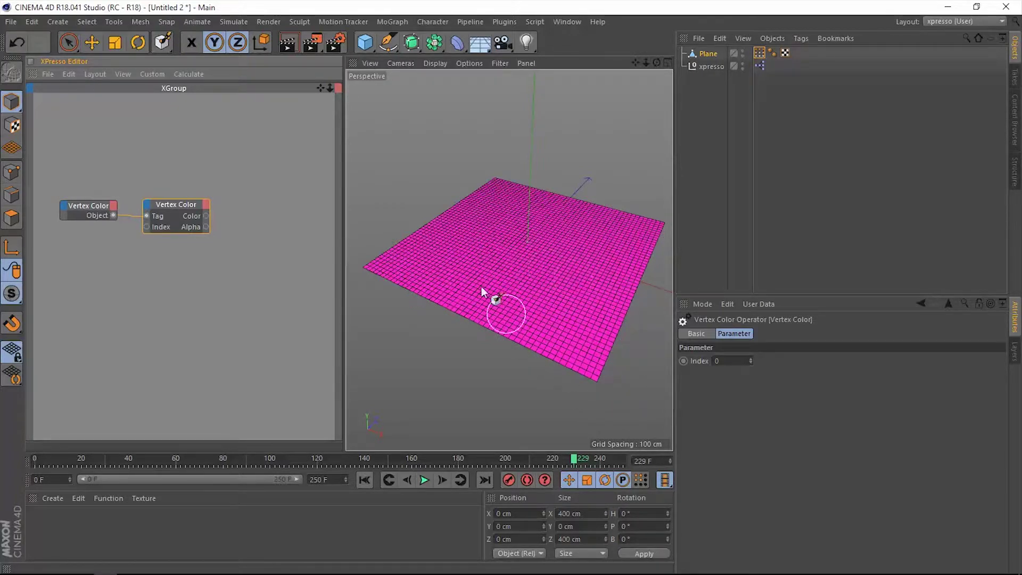
click(710, 54)
click(1016, 181)
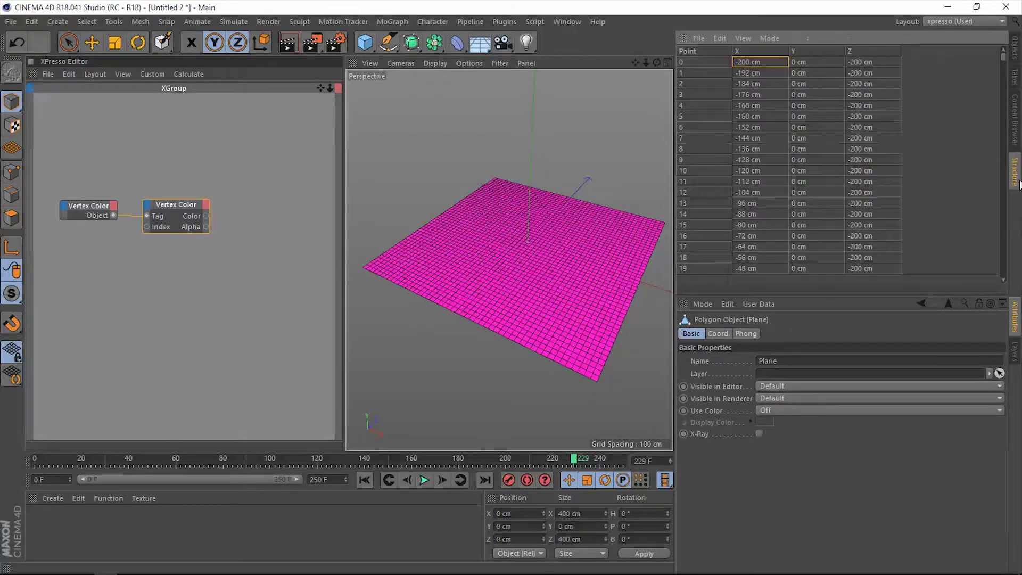
click(769, 38)
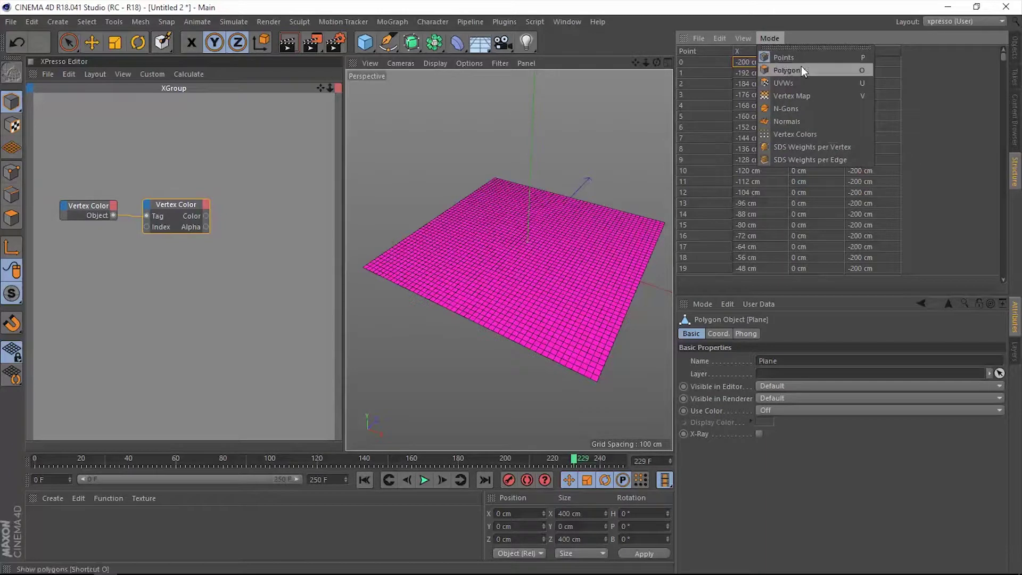
click(937, 98)
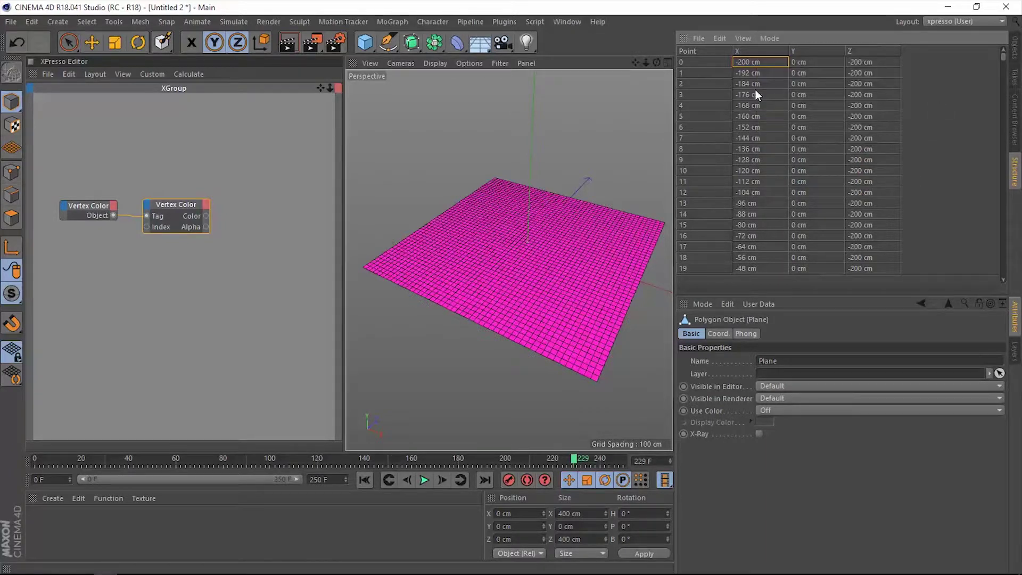
drag(1001, 66, 1003, 274)
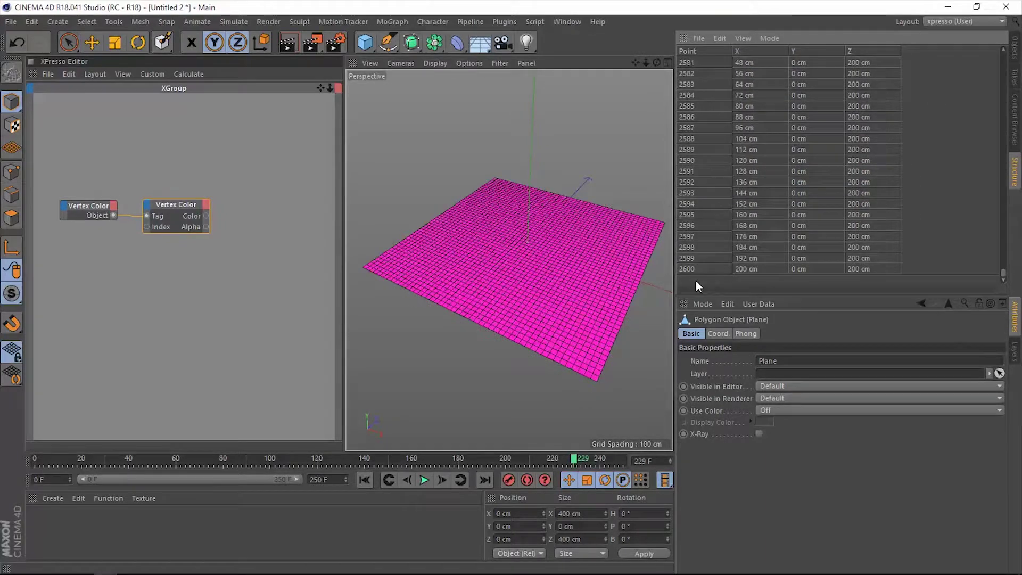
click(607, 276)
drag(1004, 273, 991, 61)
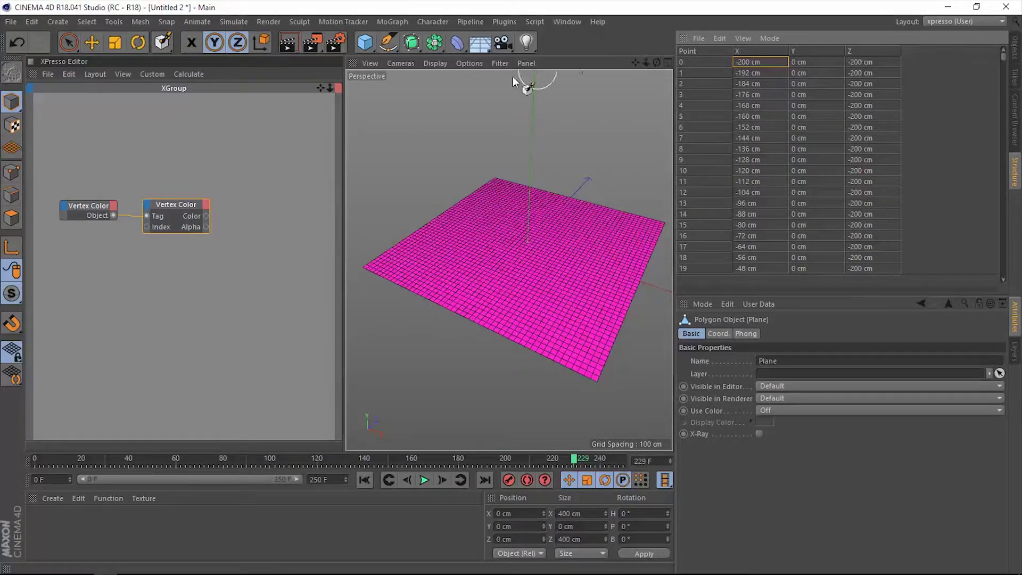
Add a Color input port to the Vertex Color operator node.
click(174, 204)
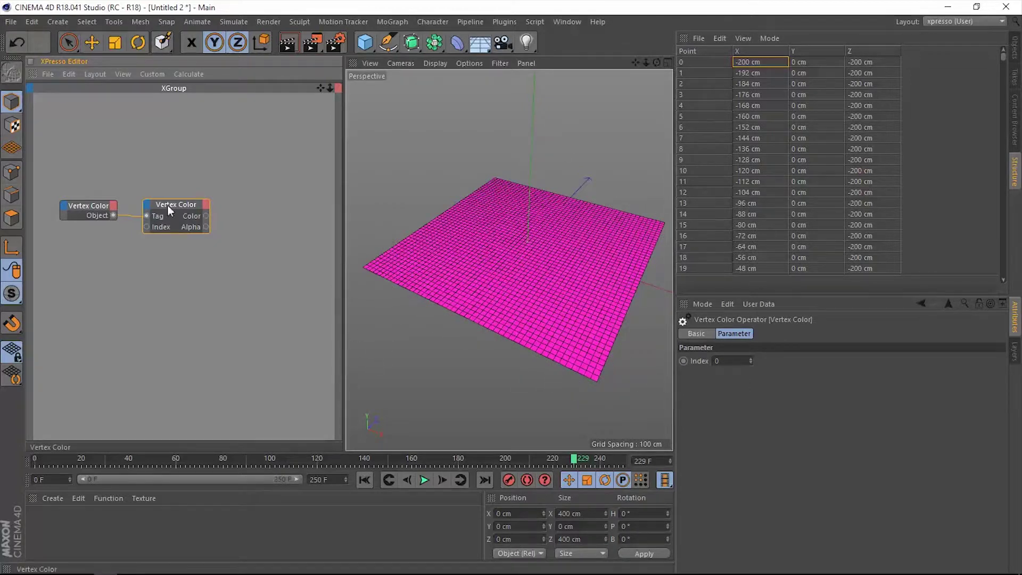
click(147, 206)
click(160, 228)
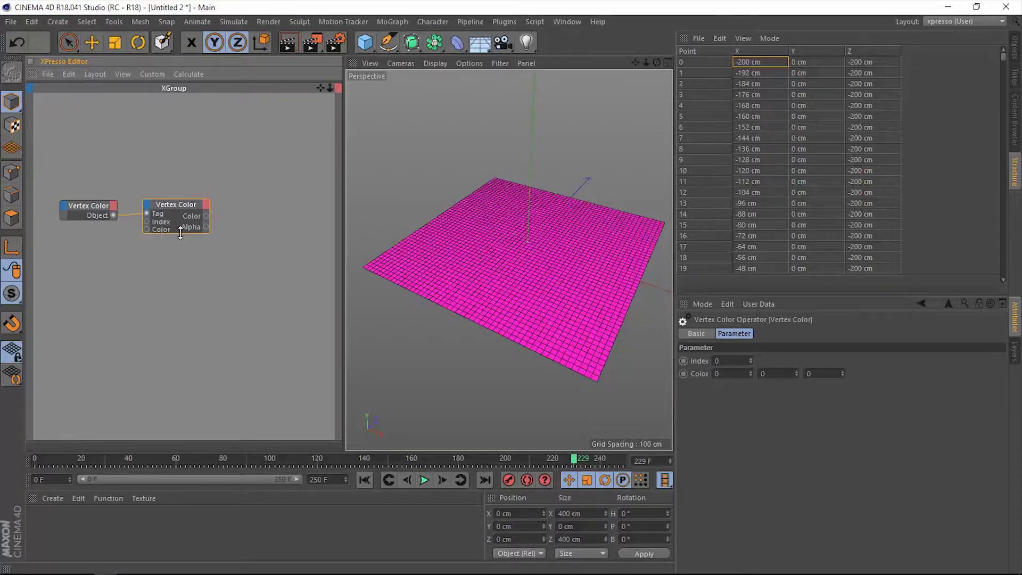
Create a Constant node below the tag's node and set its data type to Color.
right_click(72, 291)
mouse_move(106, 299)
mouse_move(190, 299)
mouse_move(266, 301)
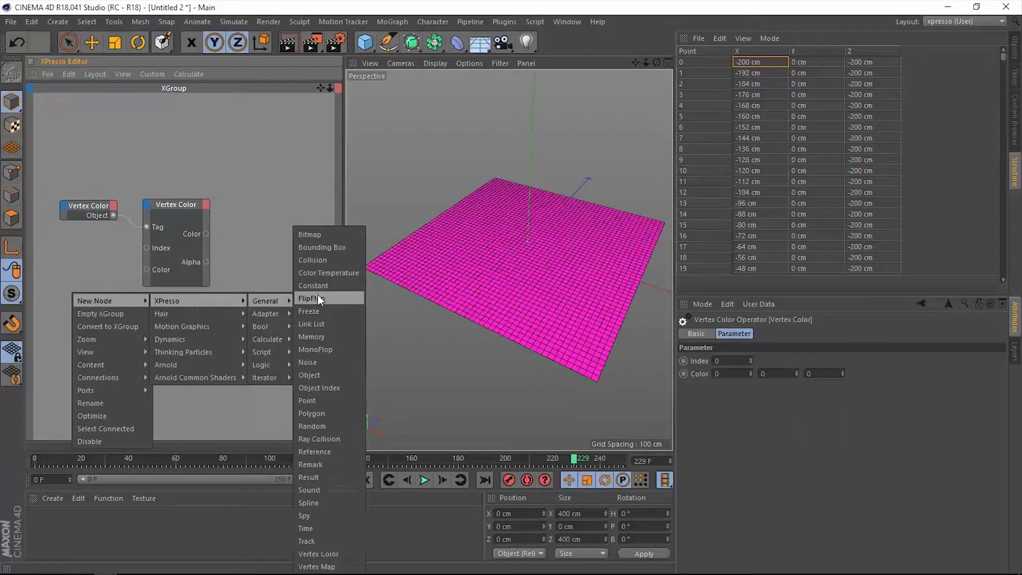
click(315, 285)
click(741, 361)
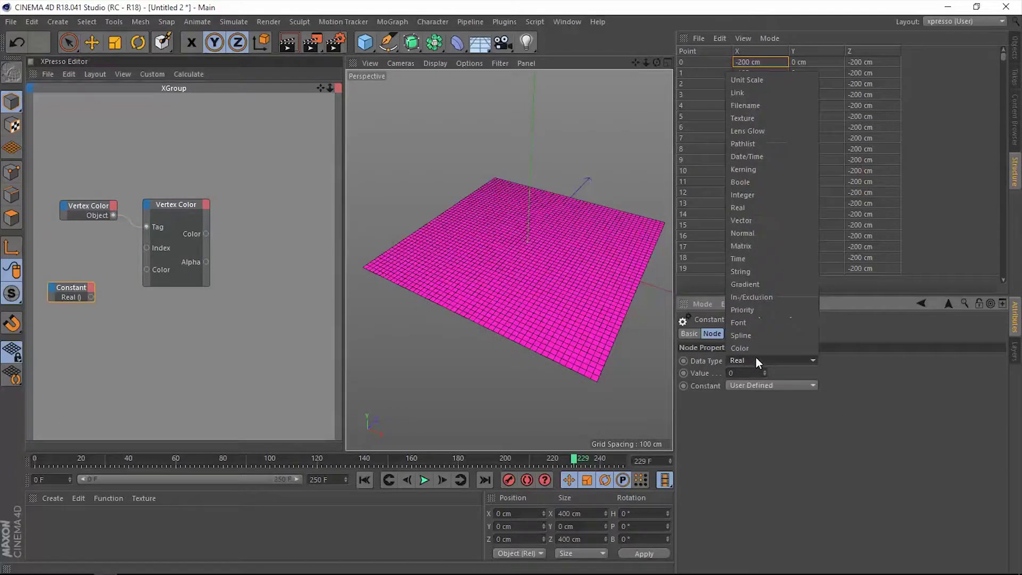
click(762, 362)
Set the Constant's value to a bright green and connect its output to the Vertex Color node's Color input.
click(737, 371)
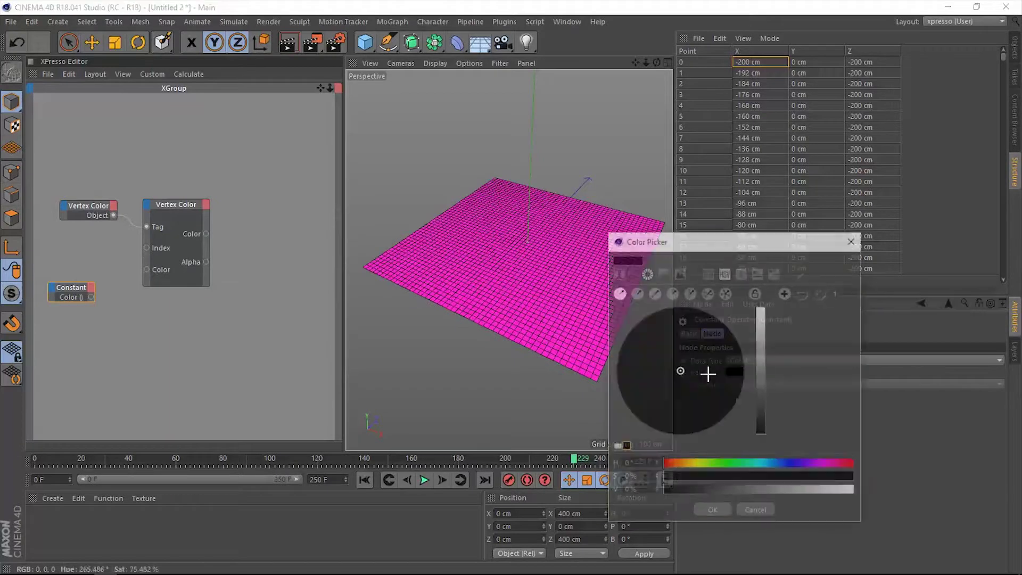
drag(759, 462, 927, 495)
drag(852, 491, 867, 495)
click(713, 511)
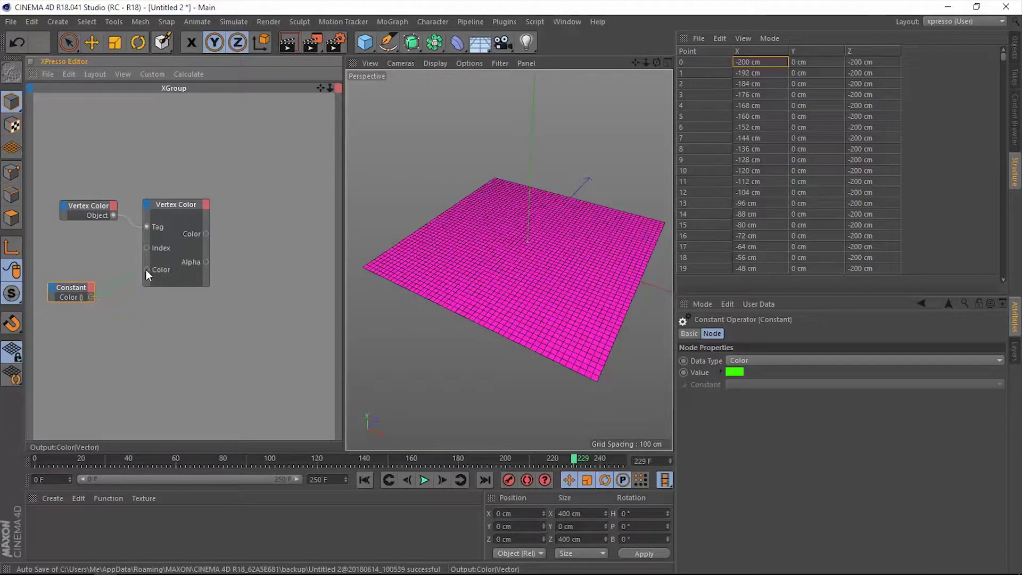
drag(146, 268, 147, 269)
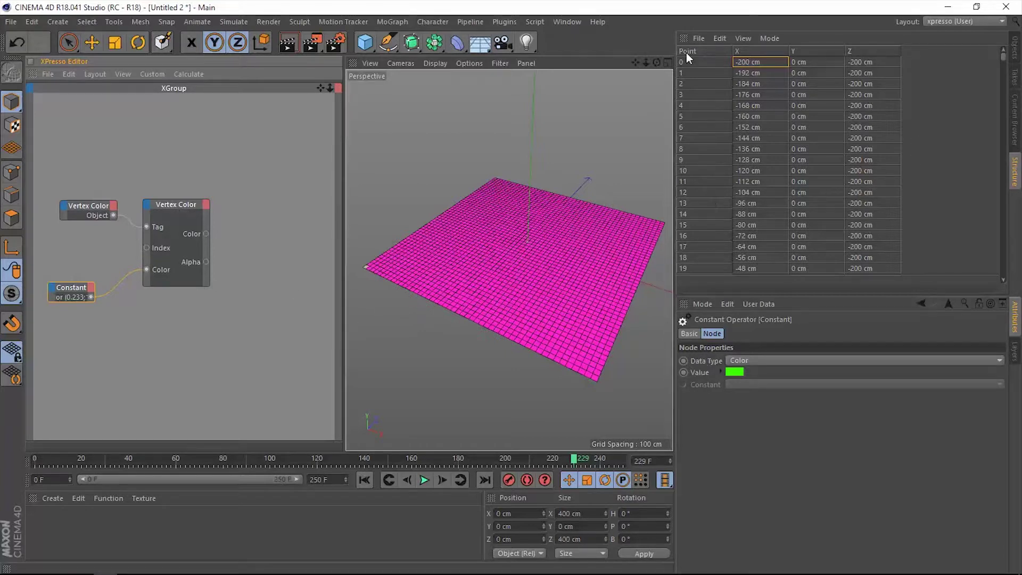
Inspect the vertex colour at the plane's corner point, index 0, with the Vertex Color node selected.
click(152, 266)
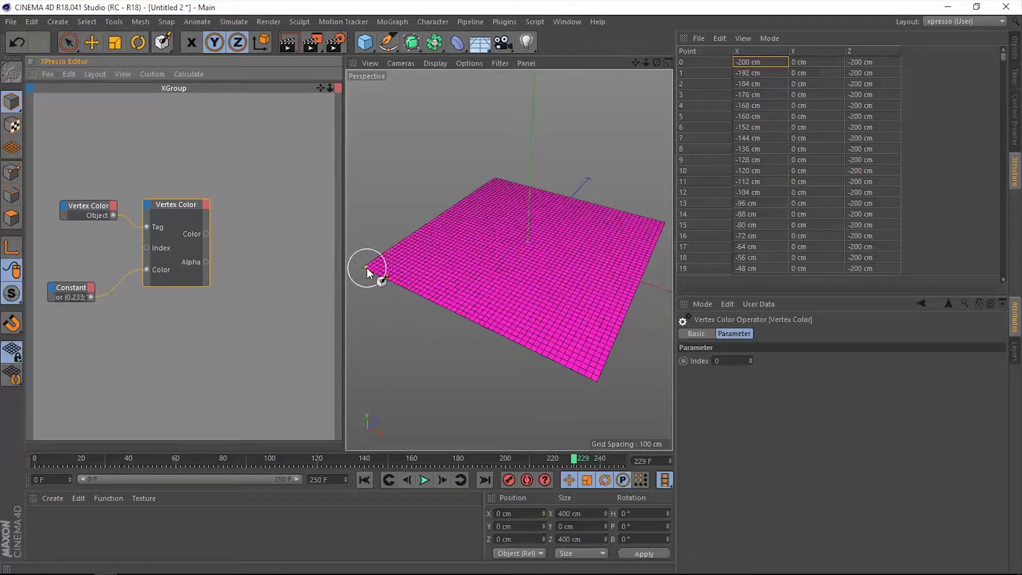
alt+right_drag(367, 267, 483, 263)
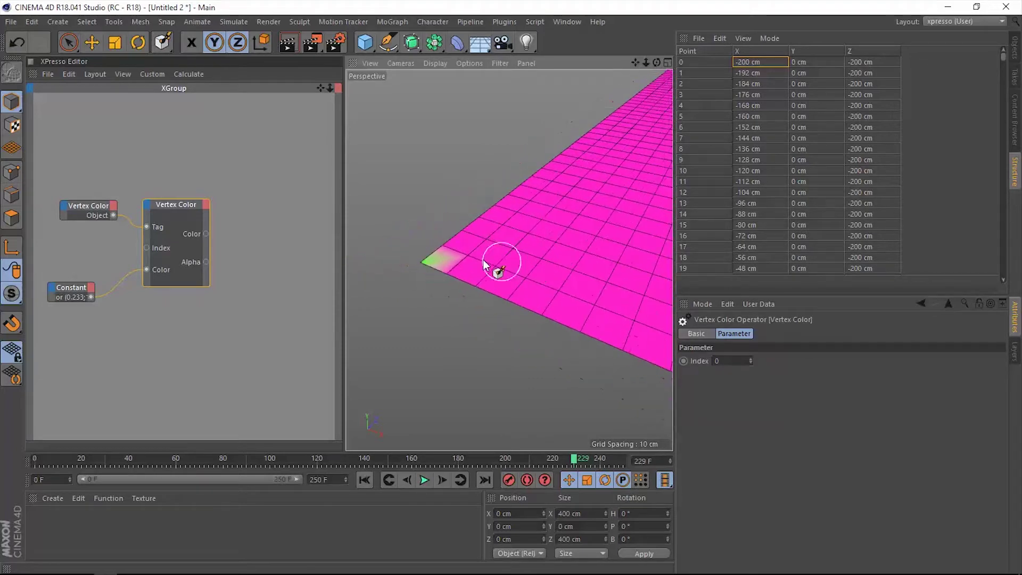
scroll(447, 264, up, 2)
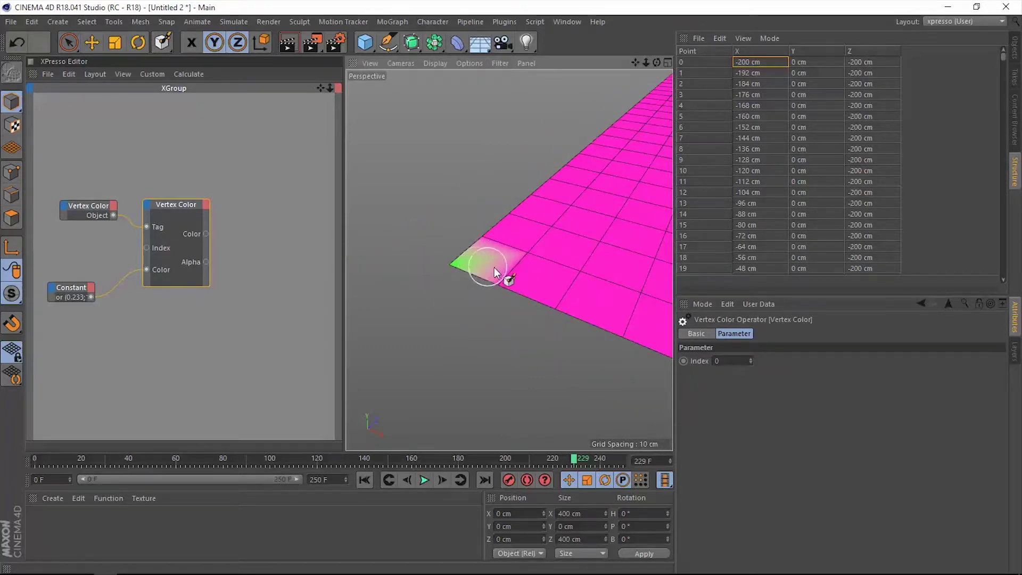
scroll(498, 268, down, 5)
scroll(553, 269, down, 5)
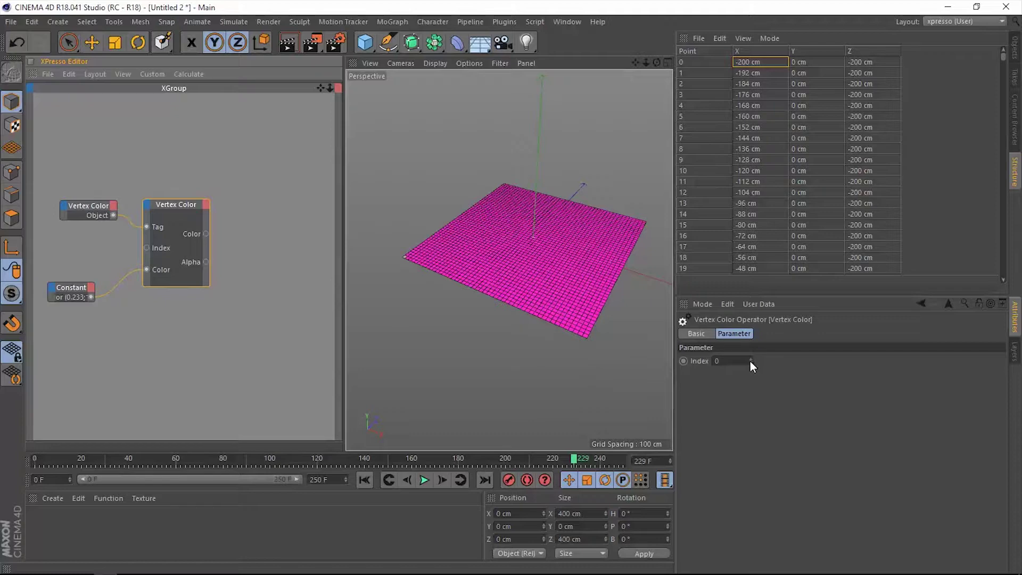
Raise the Vertex Color node's Index gradually to 244 so the plane's points along the way are coloured green.
drag(750, 361, 749, 347)
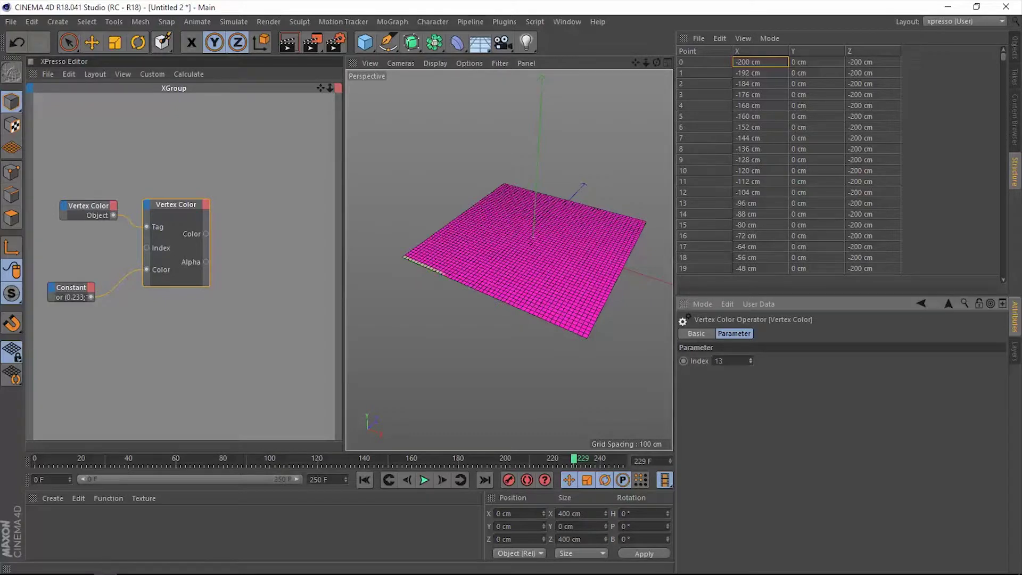
scroll(455, 276, up, 4)
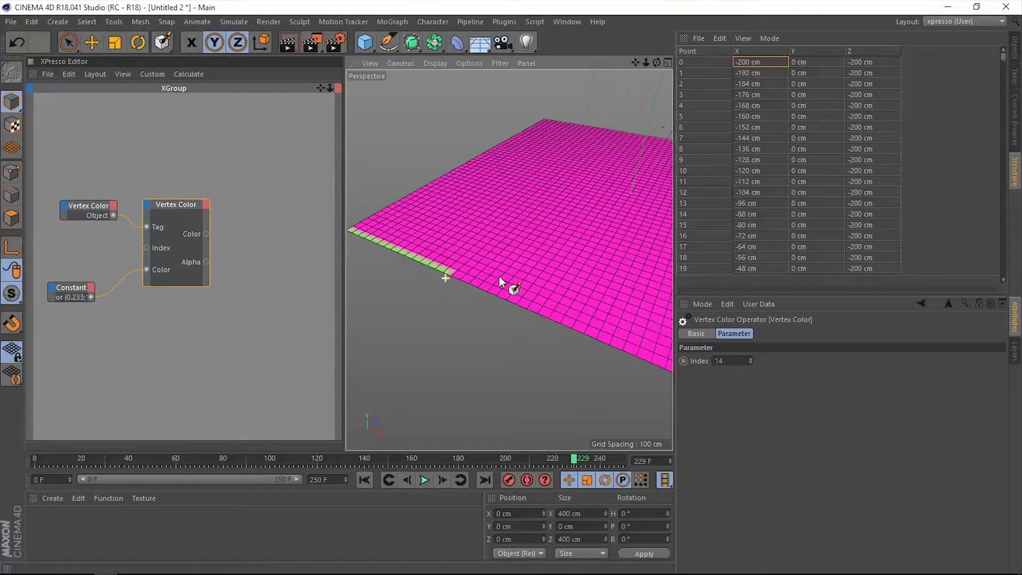
alt+drag(500, 276, 469, 275)
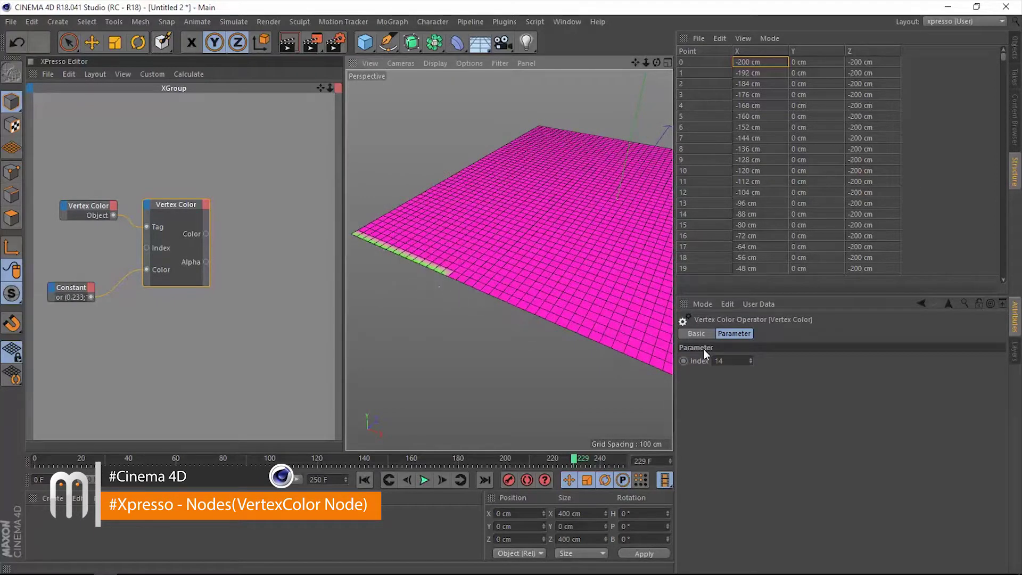
drag(750, 361, 751, 276)
mouse_move(442, 277)
alt+right_down()
mouse_move(490, 287)
mouse_move(445, 277)
alt+right_up()
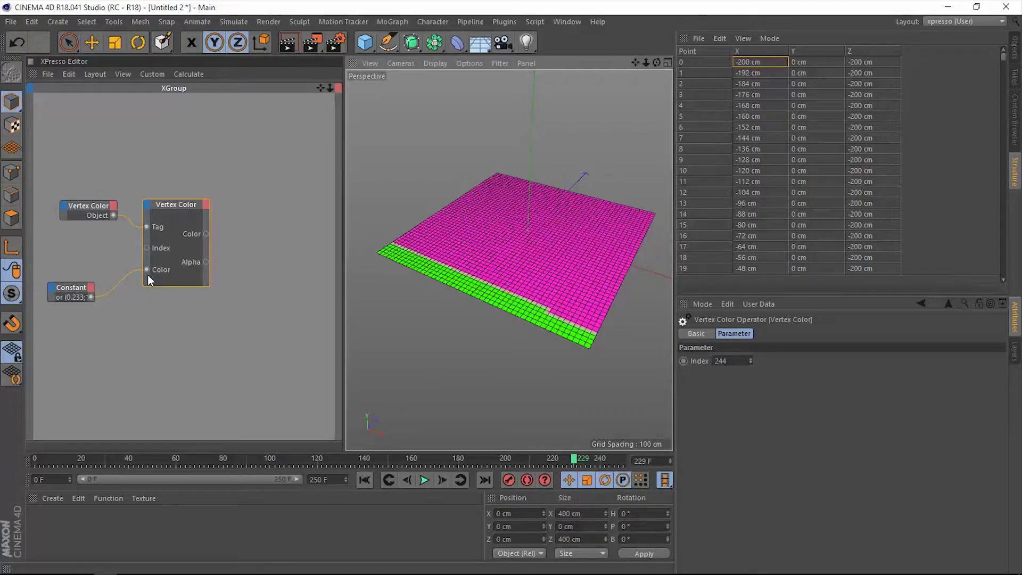
Add a Count output port to the Vertex Color operator node and make the node taller.
click(172, 210)
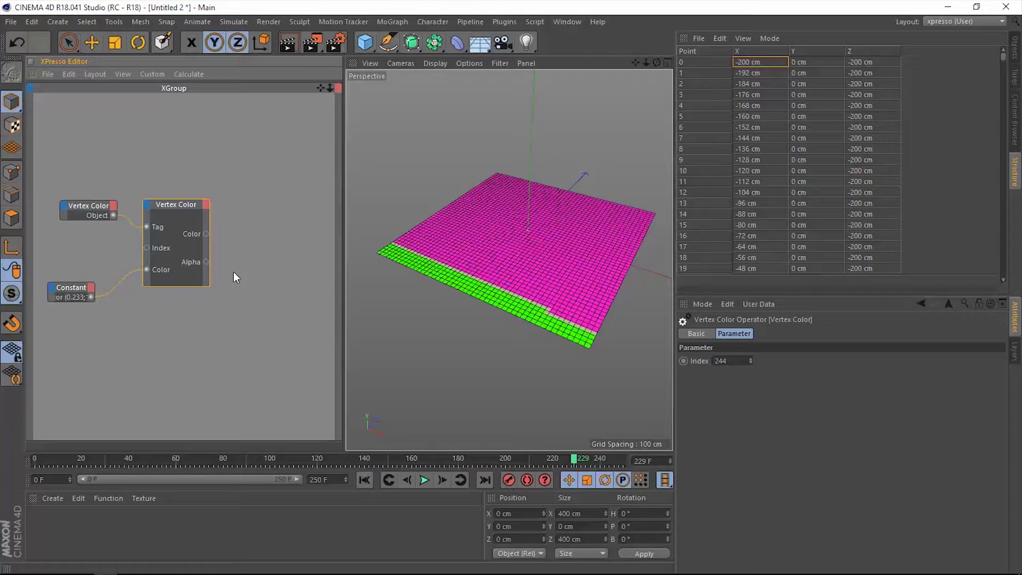
click(206, 206)
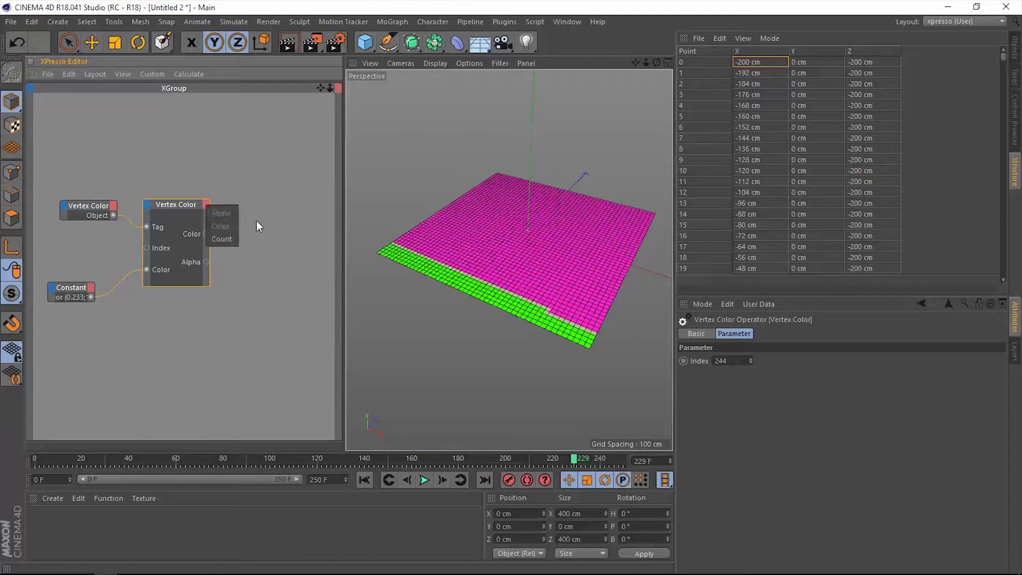
click(226, 239)
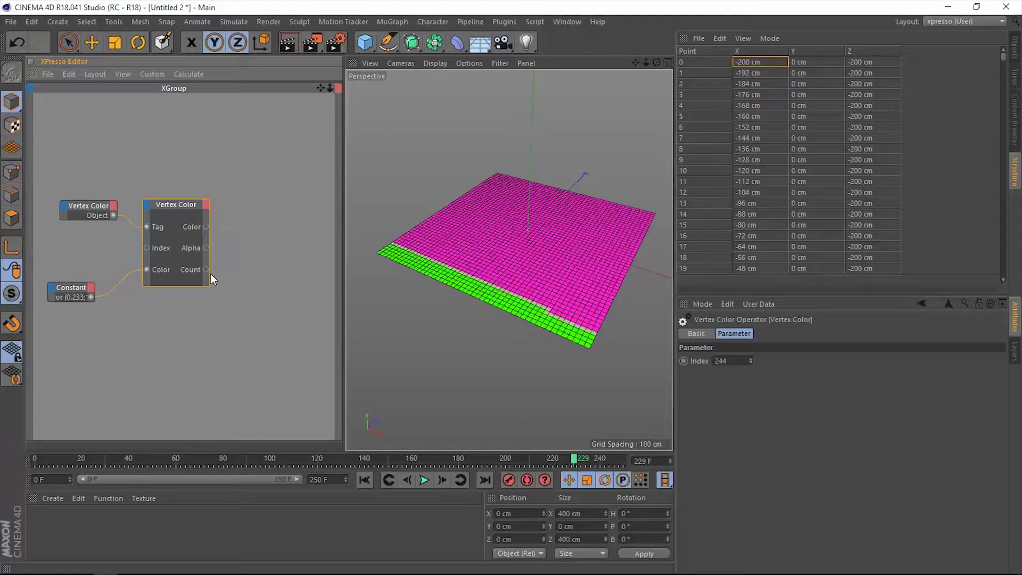
drag(192, 286, 208, 312)
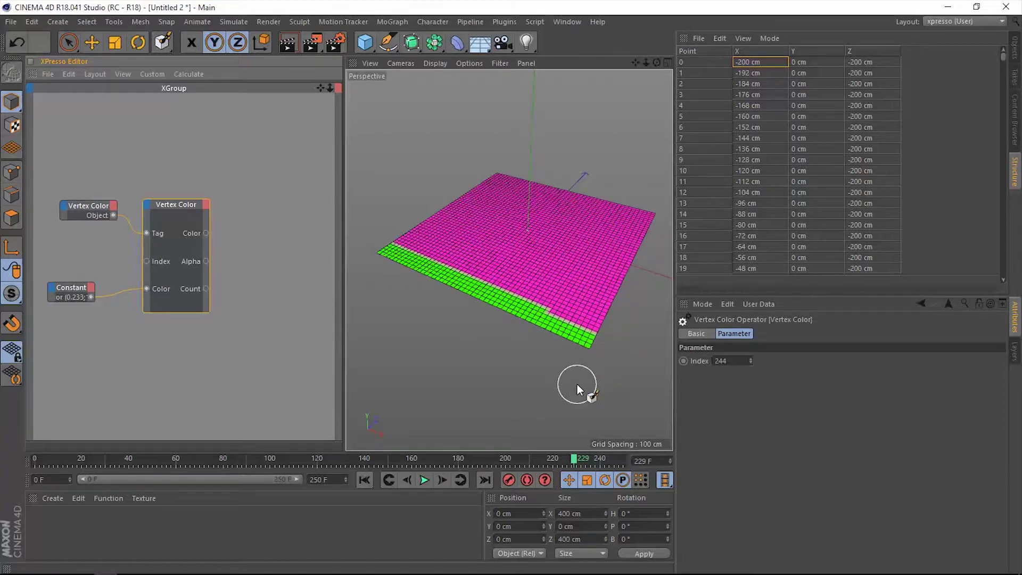
Create a Result node with data type Vector and connect the Vertex Color node's Color output to it.
right_click(265, 182)
mouse_move(304, 187)
mouse_move(384, 187)
mouse_move(458, 187)
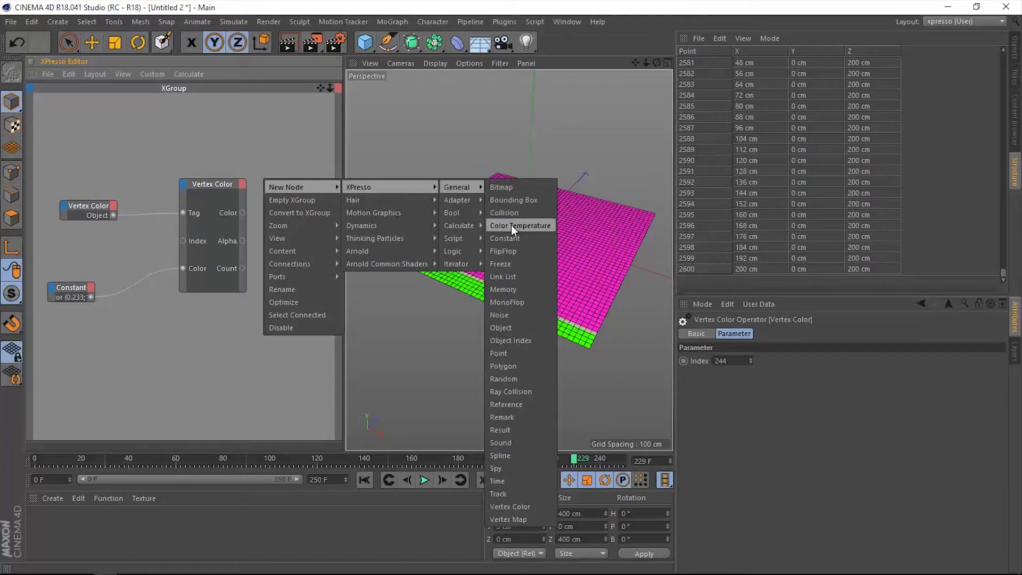
click(508, 430)
click(766, 360)
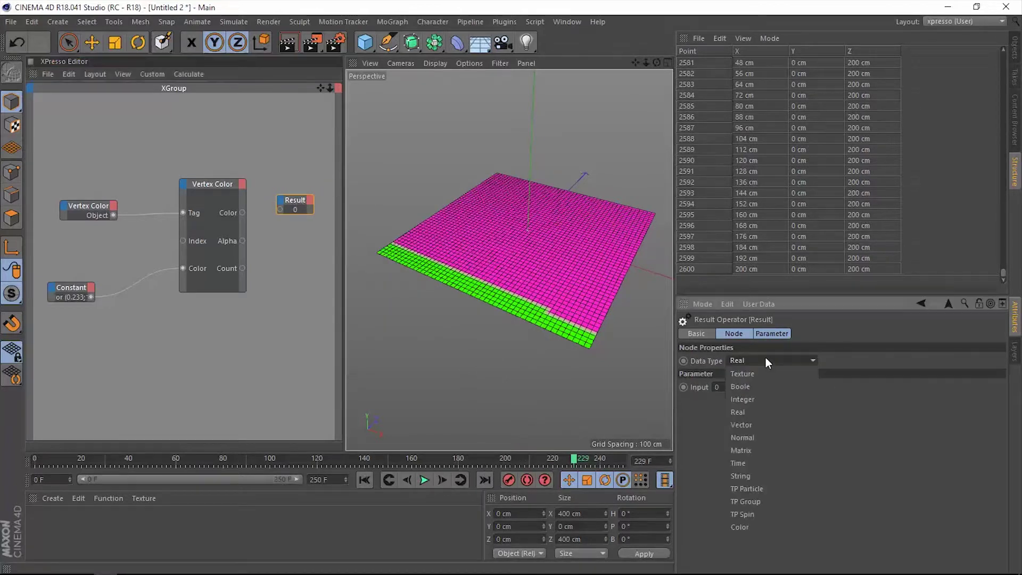
click(763, 425)
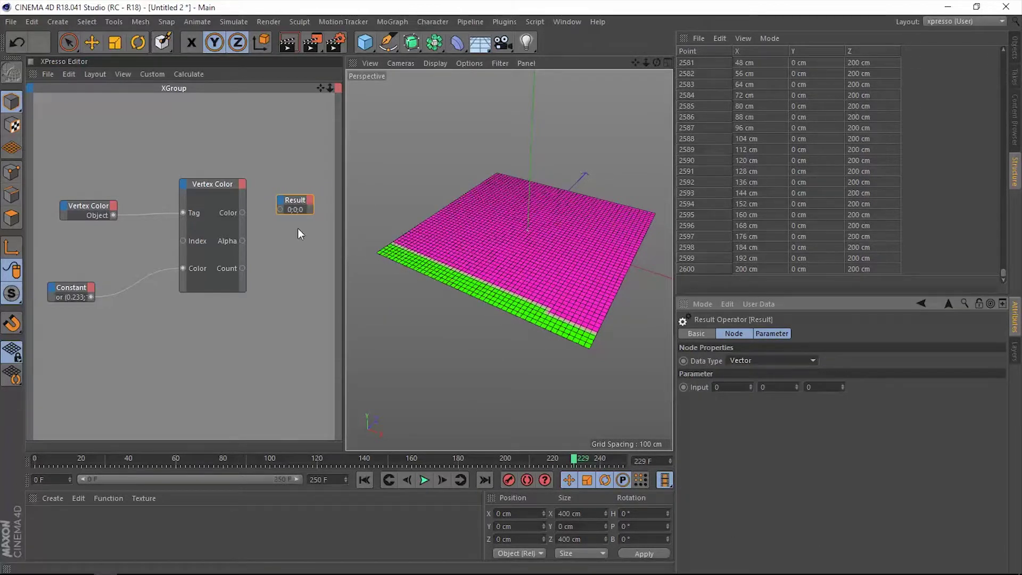
drag(243, 212, 280, 211)
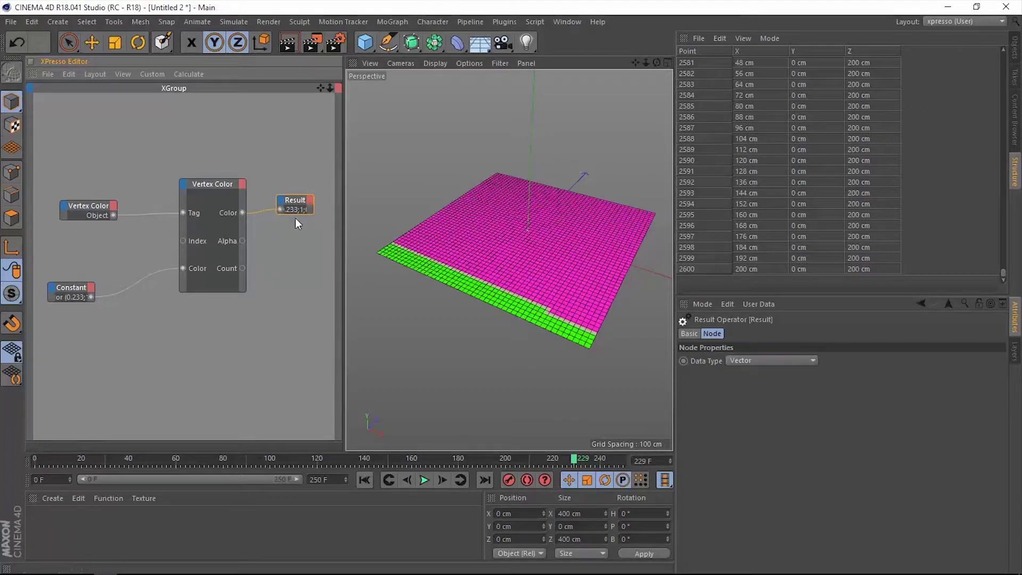
click(301, 222)
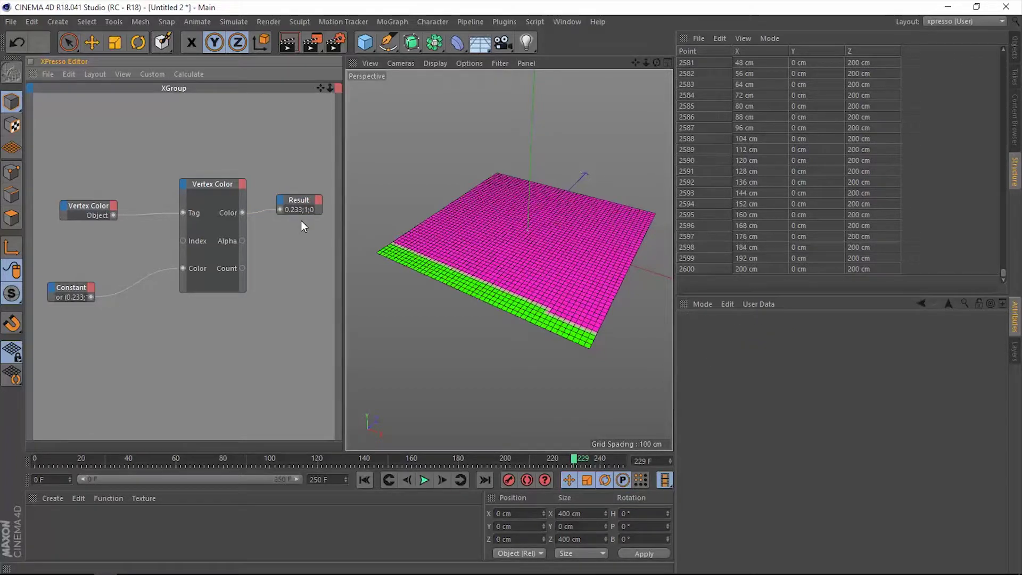
Add a second Result node with data type Real and connect the Vertex Color node's Alpha output to it.
click(209, 182)
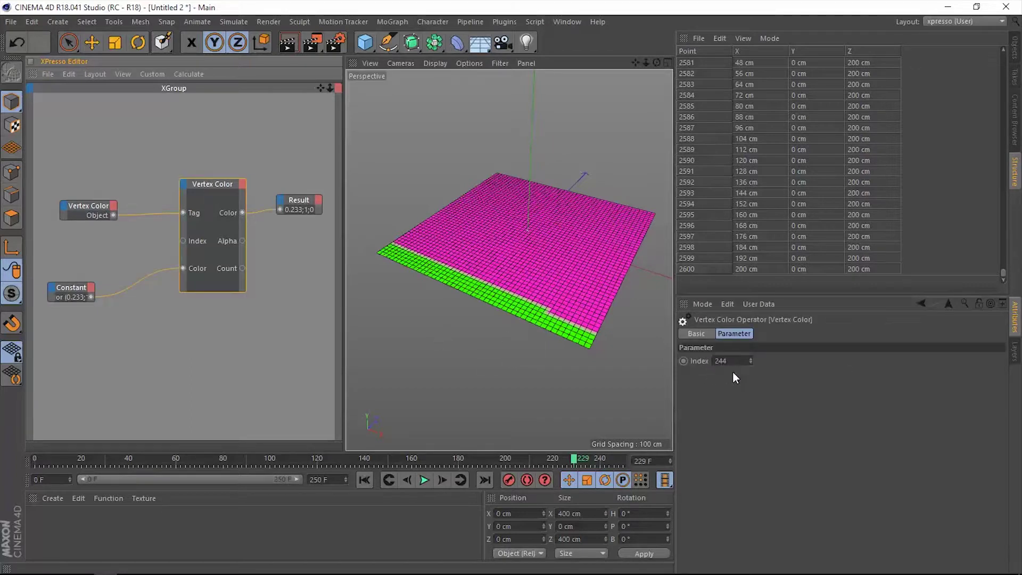
right_click(274, 242)
click(533, 298)
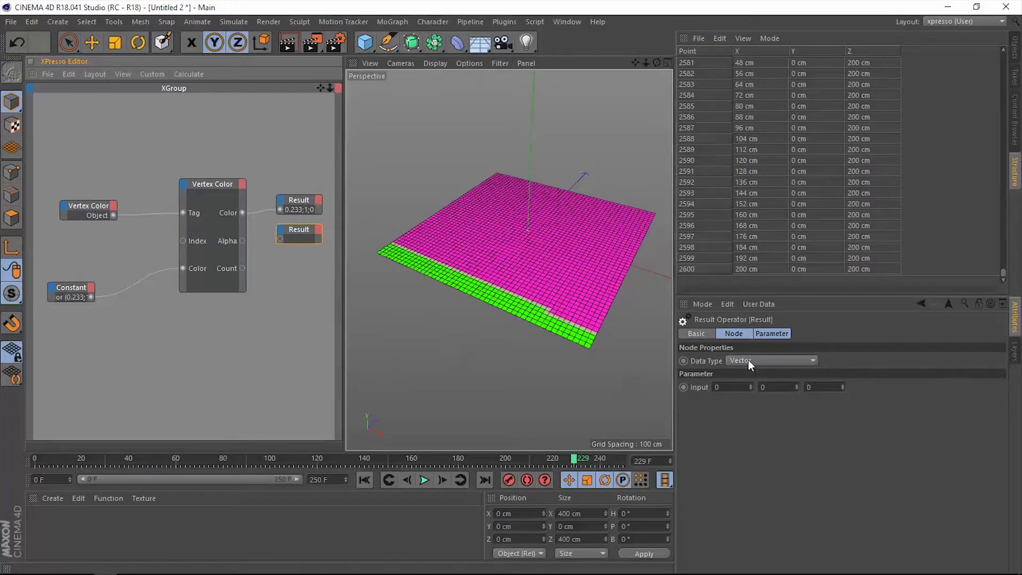
click(749, 361)
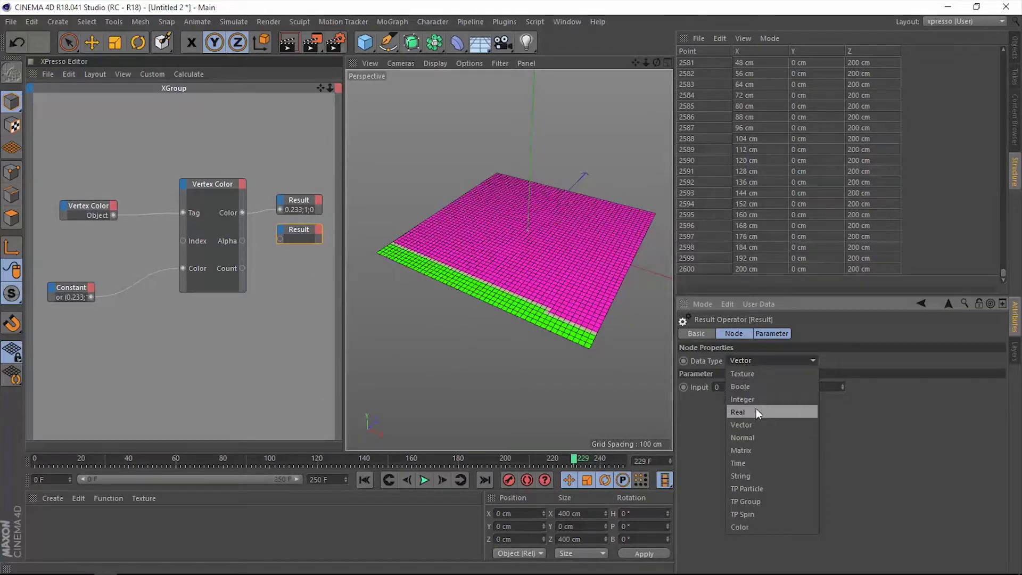
click(756, 412)
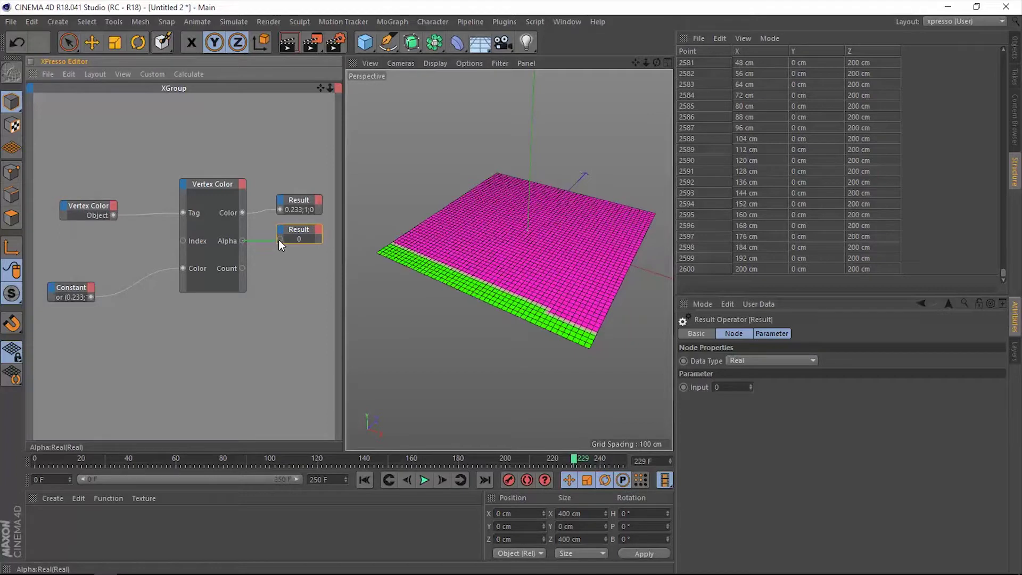
drag(279, 239, 280, 239)
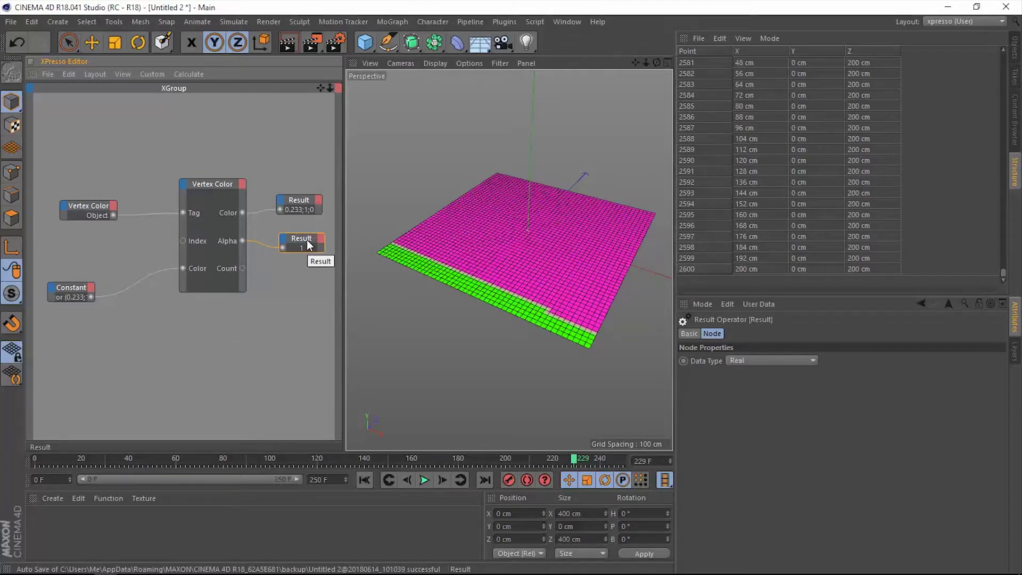
Duplicate the Real Result node below the Alpha one and connect the Vertex Color node's Count output to the copy.
ctrl+drag(307, 240, 283, 289)
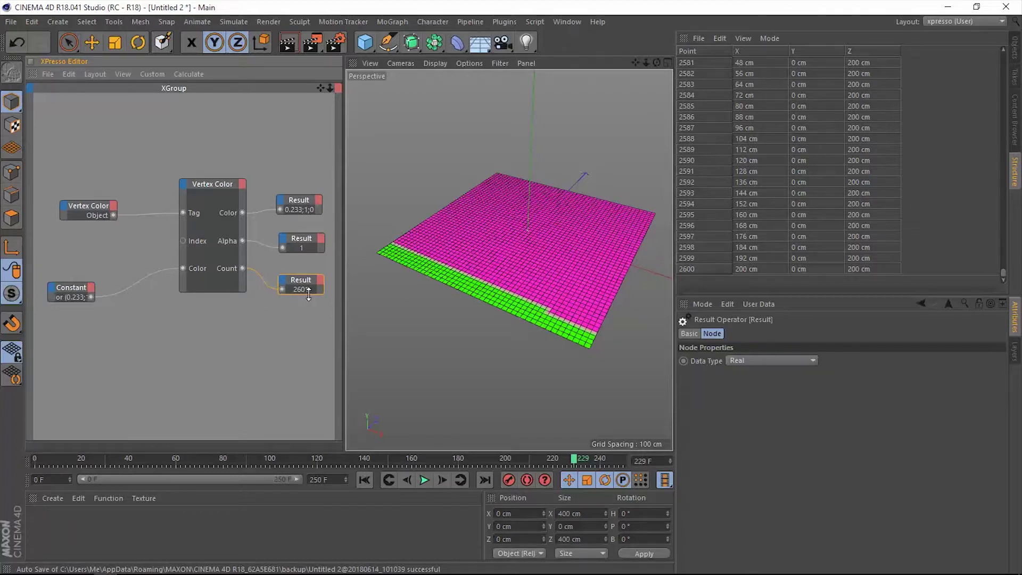
drag(1004, 274, 1004, 54)
click(147, 343)
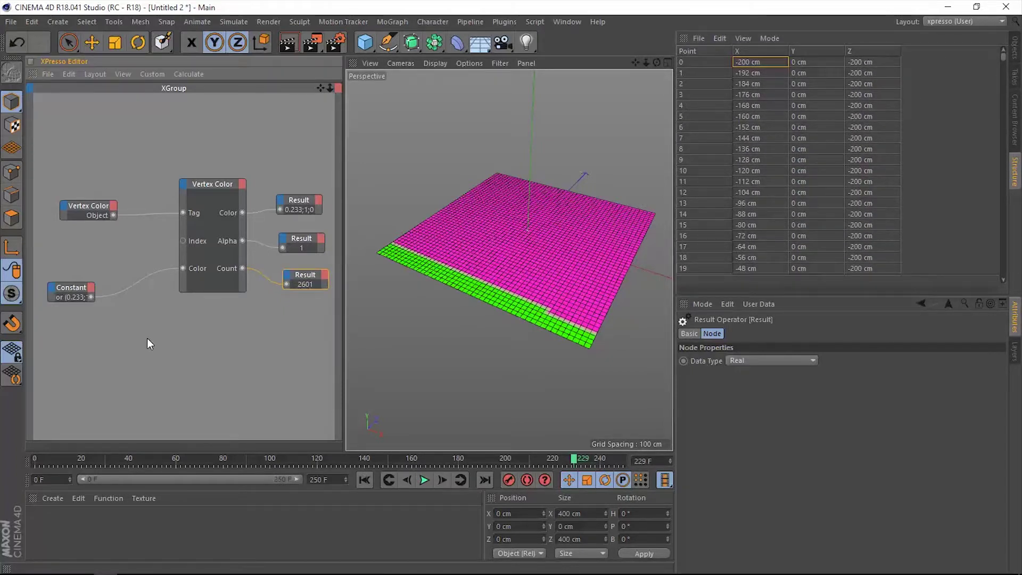
Render the active view and create a new material.
click(288, 43)
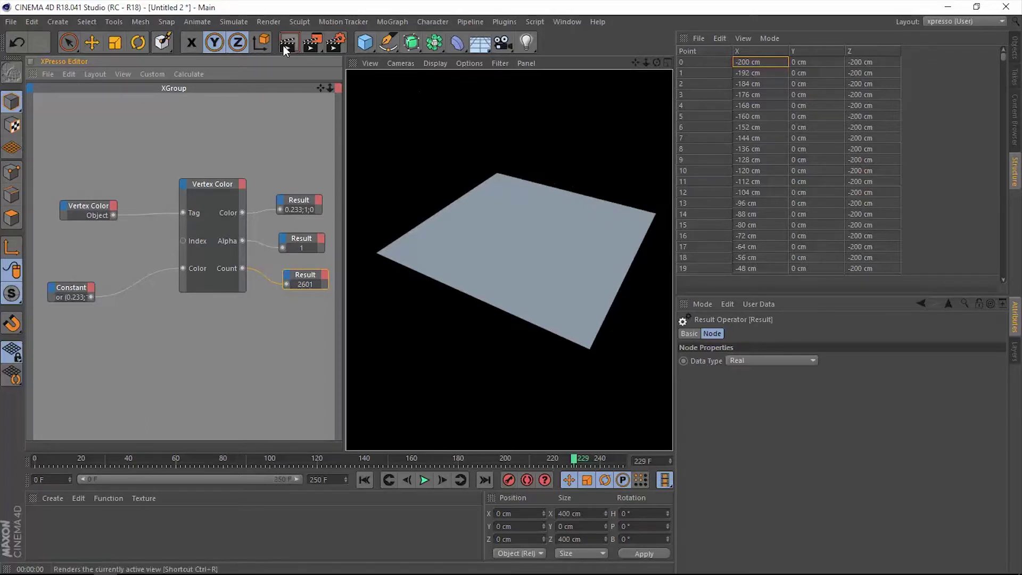
click(63, 526)
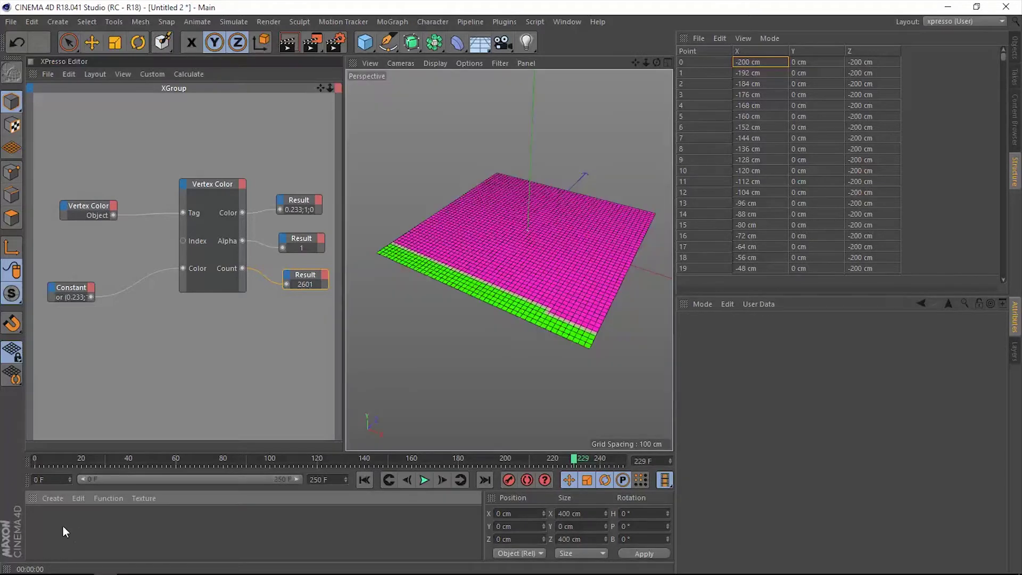
double_click(55, 528)
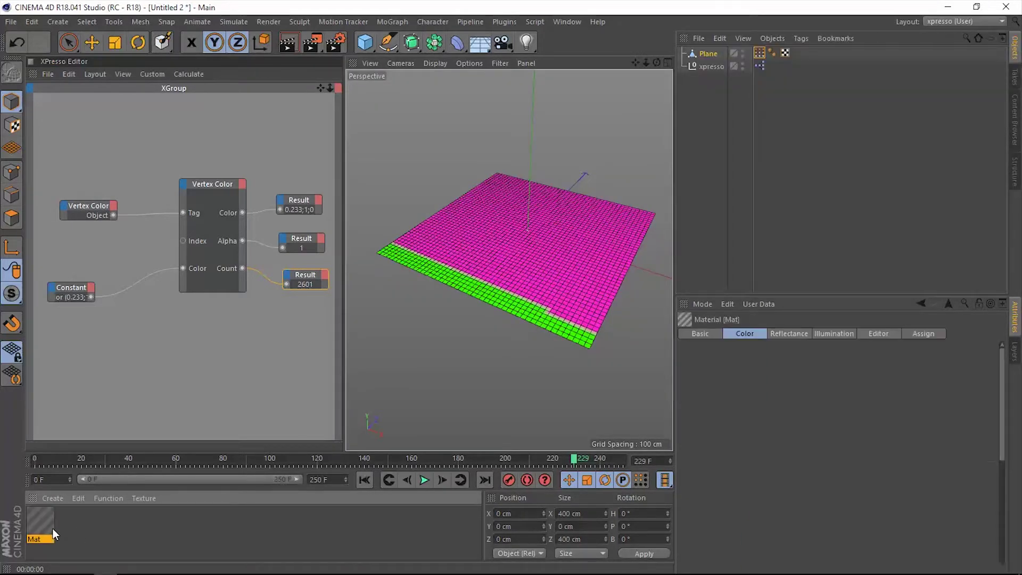
Load the Vertex Map effect shader as the material's Color texture and link the plane's Vertex Color tag to it.
double_click(44, 525)
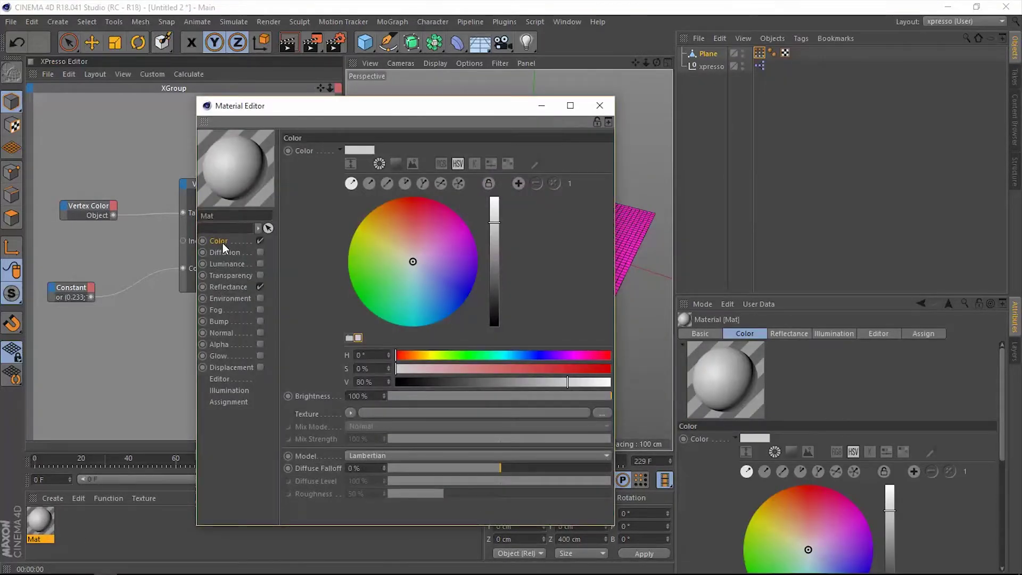
click(348, 414)
mouse_move(372, 324)
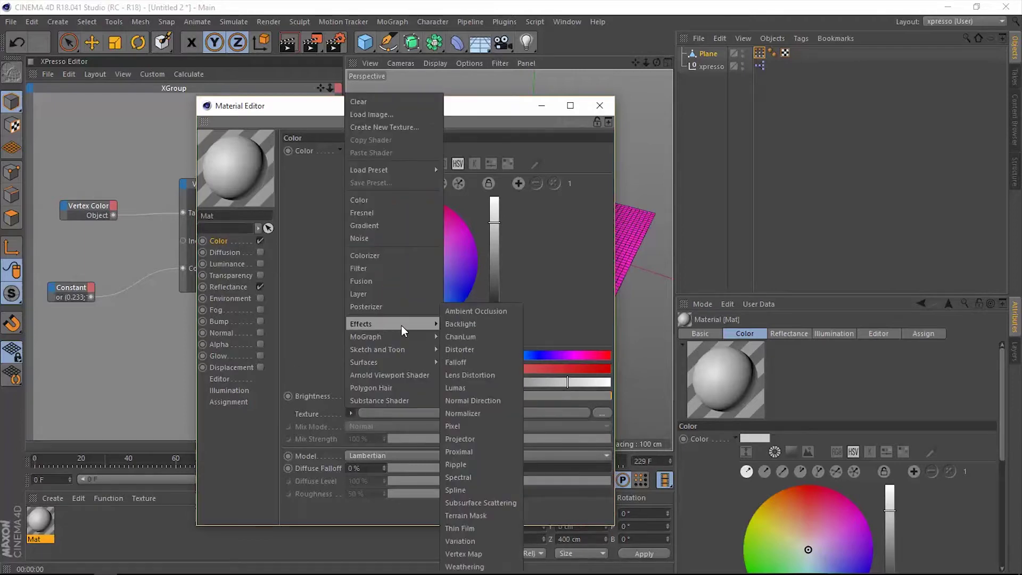
click(481, 555)
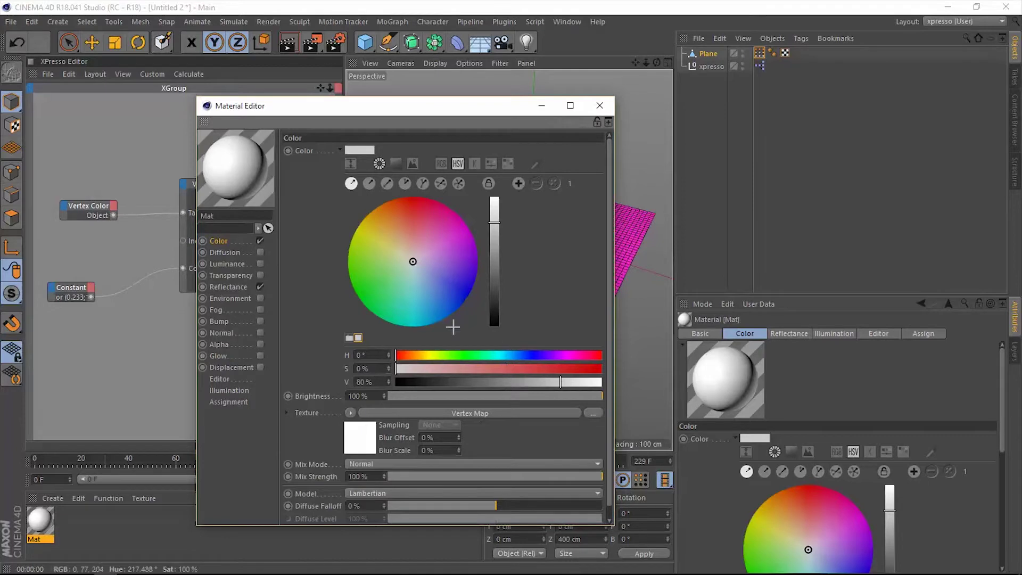
click(464, 414)
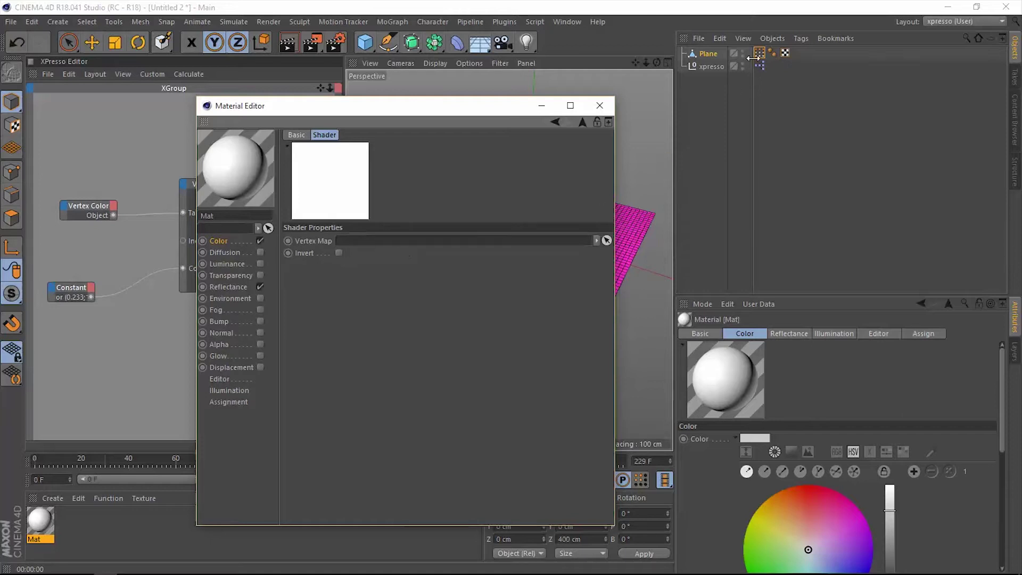
drag(760, 65, 367, 240)
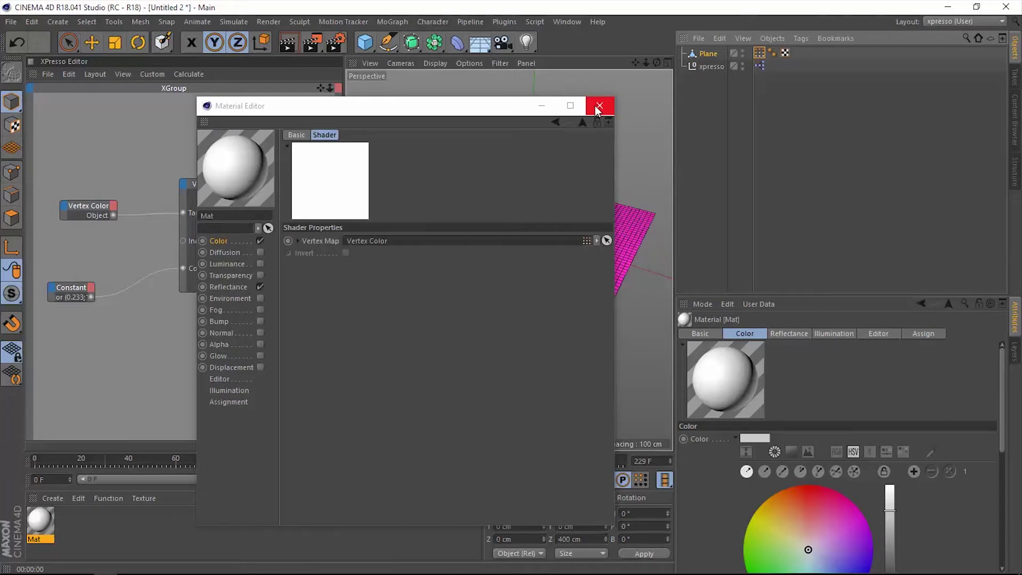
click(597, 105)
Apply the vertex colour material to the plane and render the active view.
drag(39, 529, 708, 56)
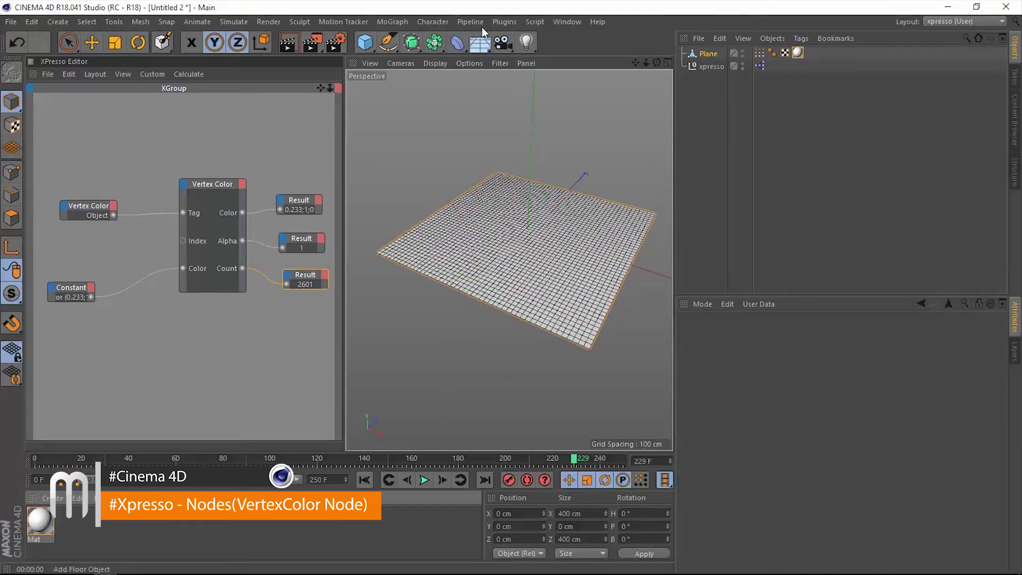
click(288, 42)
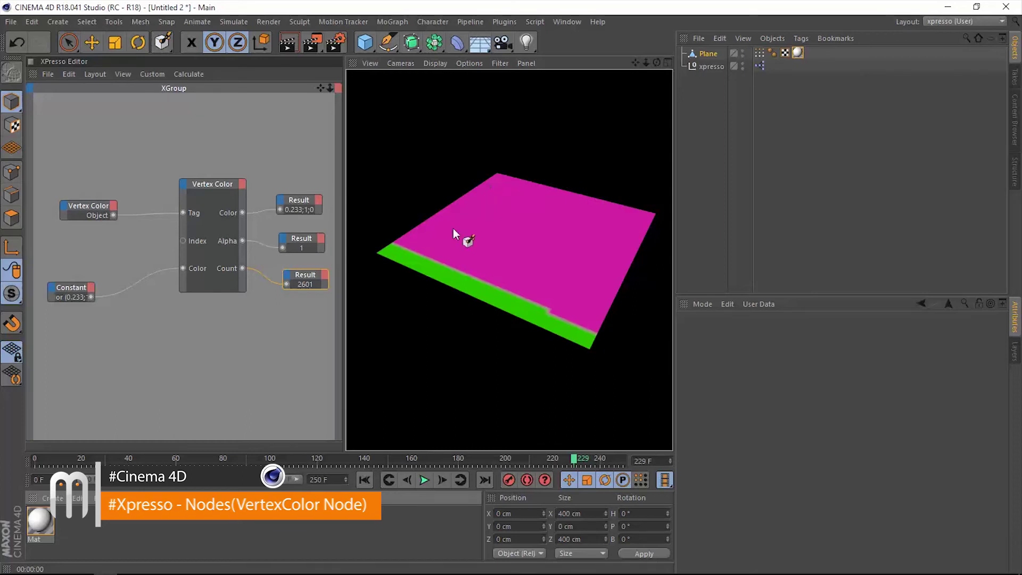
drag(761, 52, 547, 168)
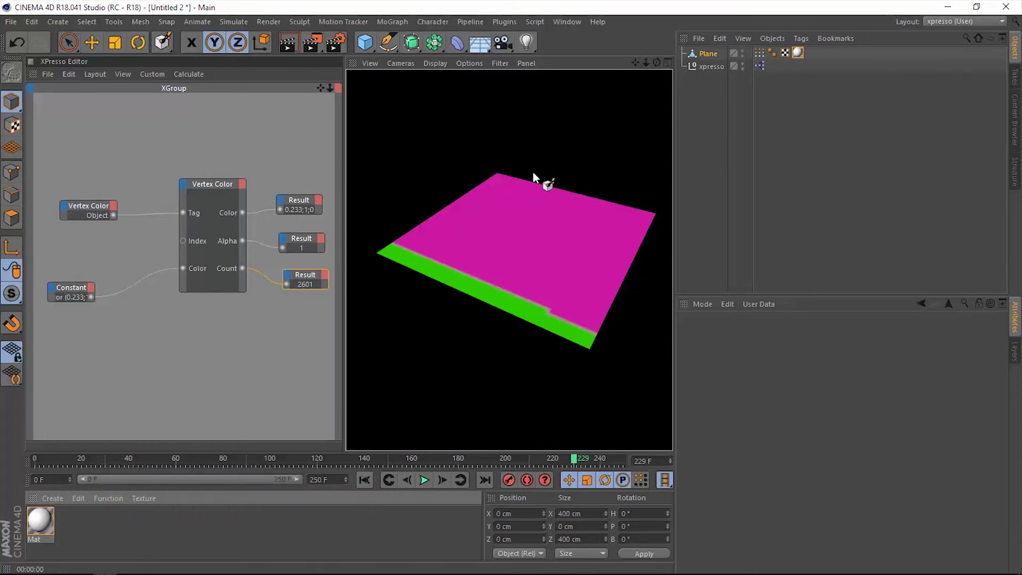
drag(475, 159, 264, 241)
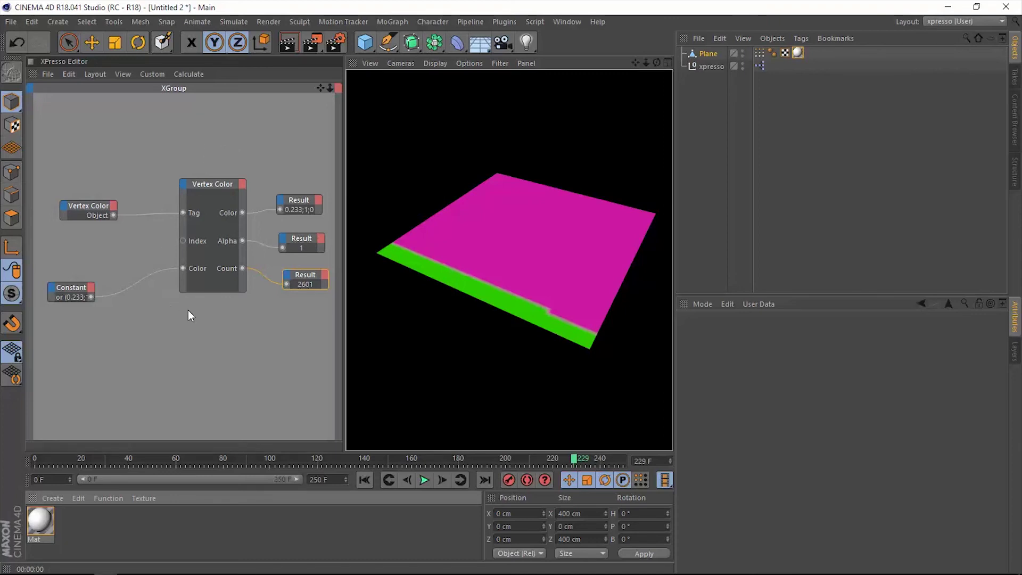